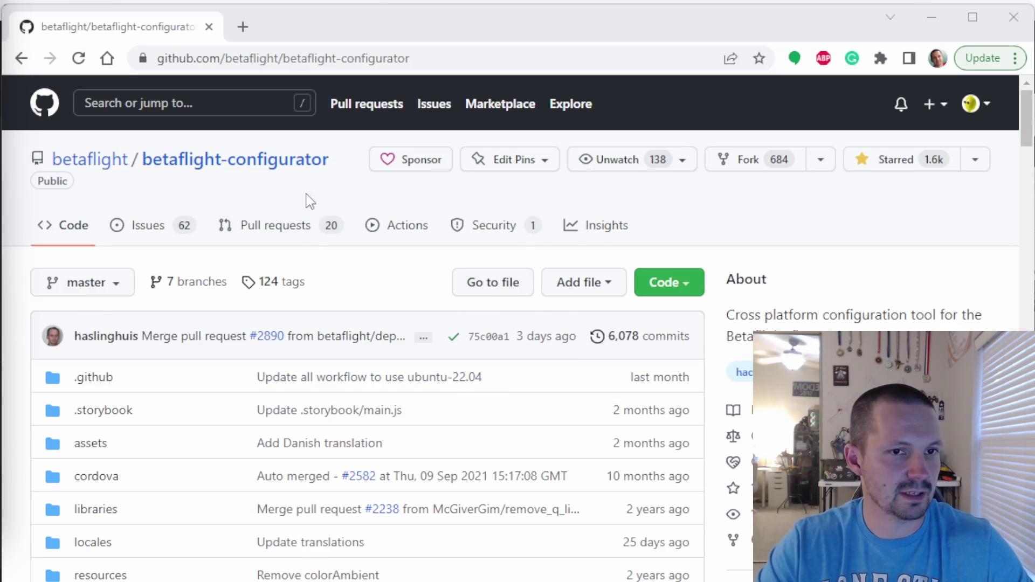
# Download the betaflight-configurator master branch as a ZIP file into the fontEditor\files folder.
pyautogui.click(683, 293)
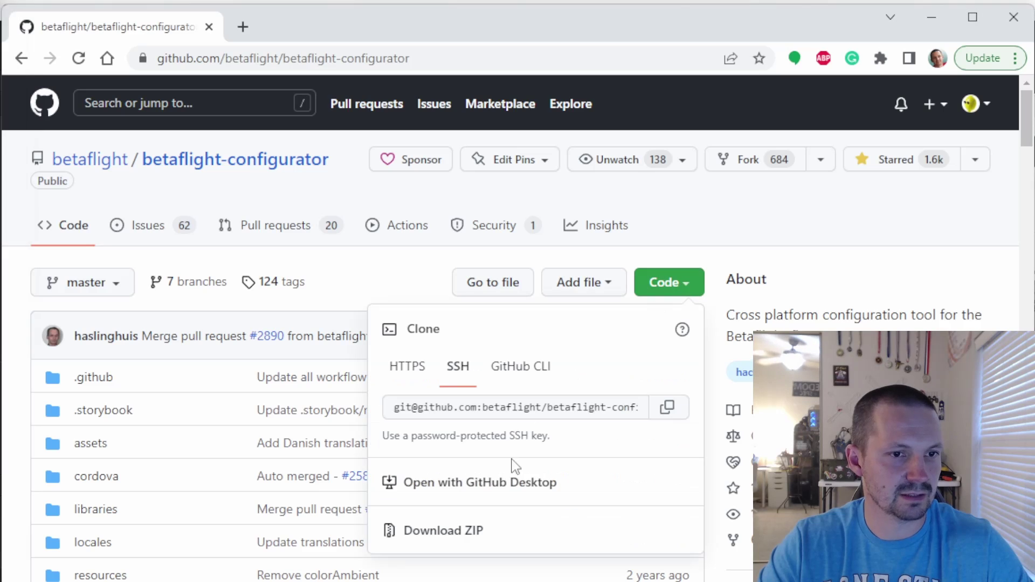
pyautogui.click(438, 544)
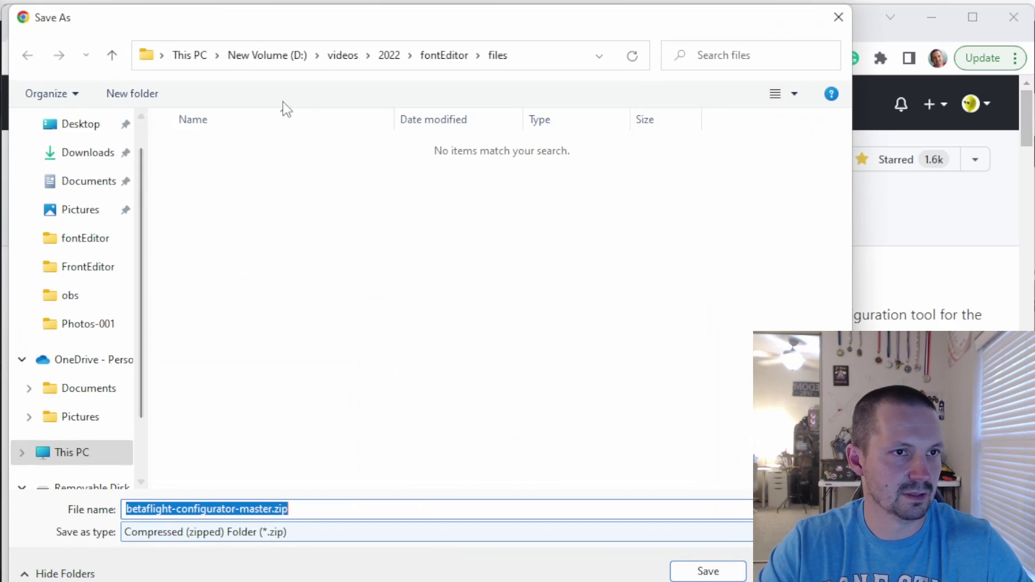
pyautogui.click(709, 571)
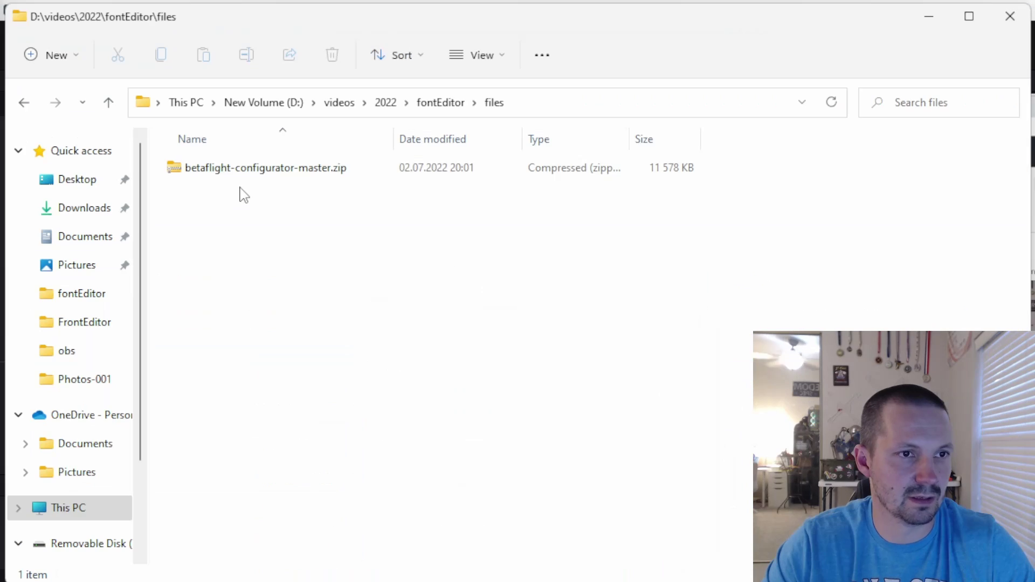
# Extract betaflight-configurator-master.zip into its own folder inside the files folder.
pyautogui.click(247, 170)
pyautogui.rightClick(244, 168)
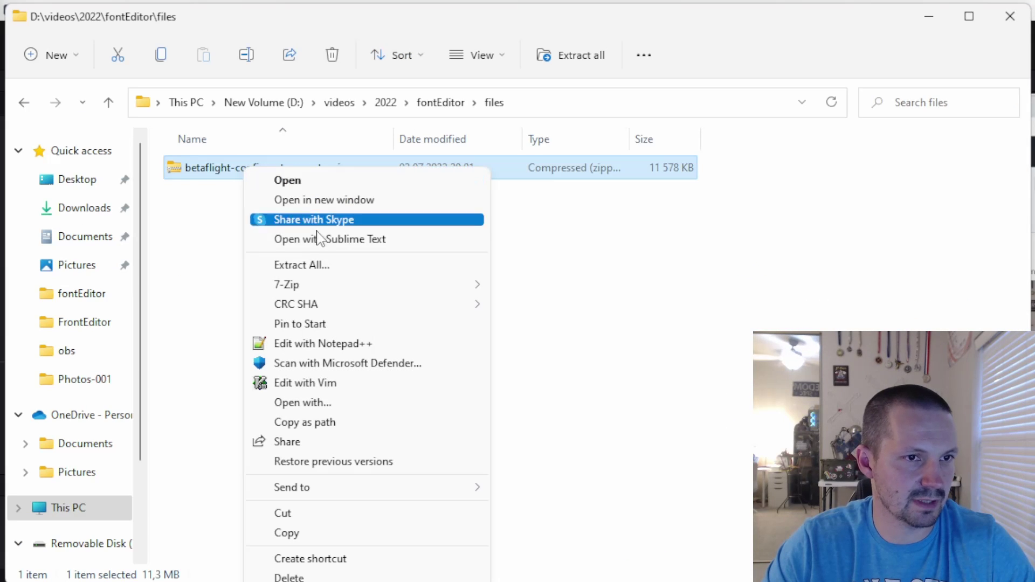
pyautogui.click(313, 264)
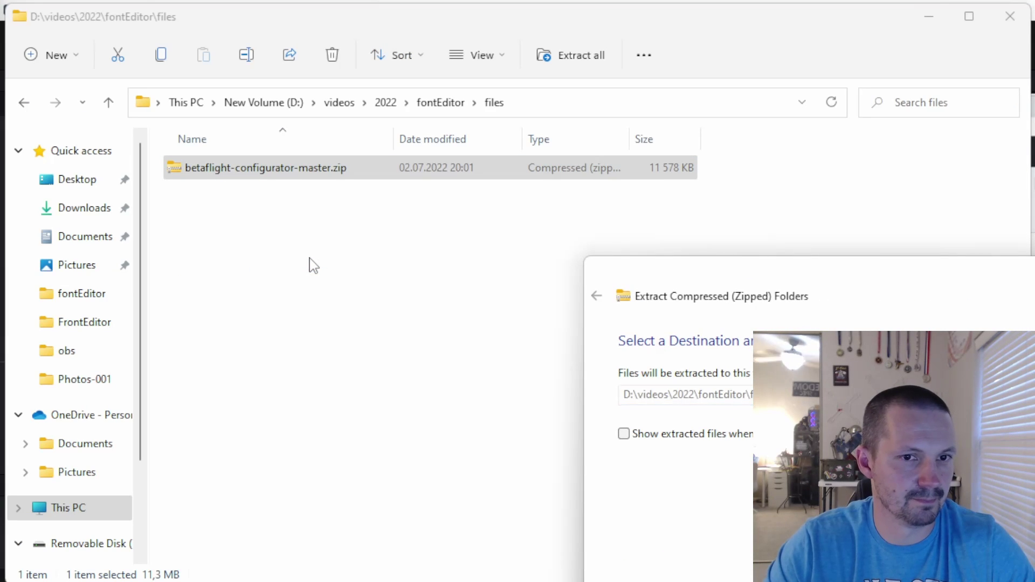
pyautogui.press('Return')
# Open the resources\osd\2 folder inside the extracted betaflight-configurator-master folder.
pyautogui.click(268, 170)
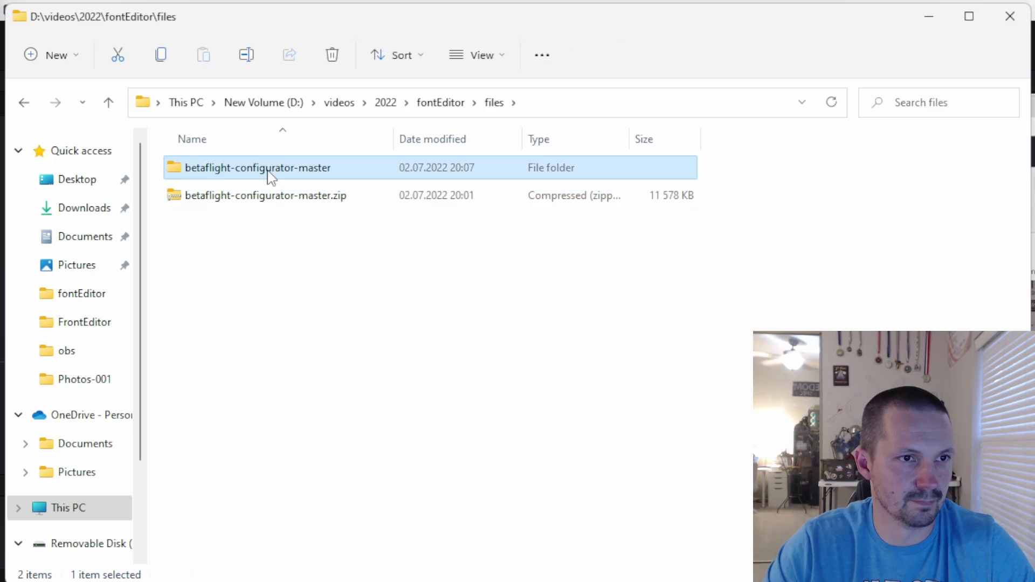
pyautogui.doubleClick(267, 171)
pyautogui.doubleClick(253, 175)
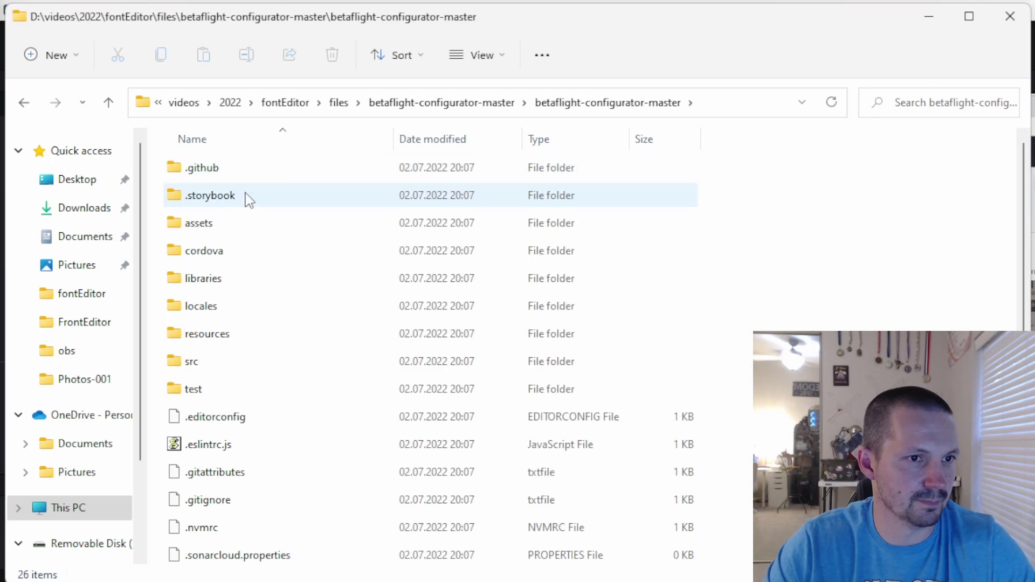
pyautogui.doubleClick(219, 331)
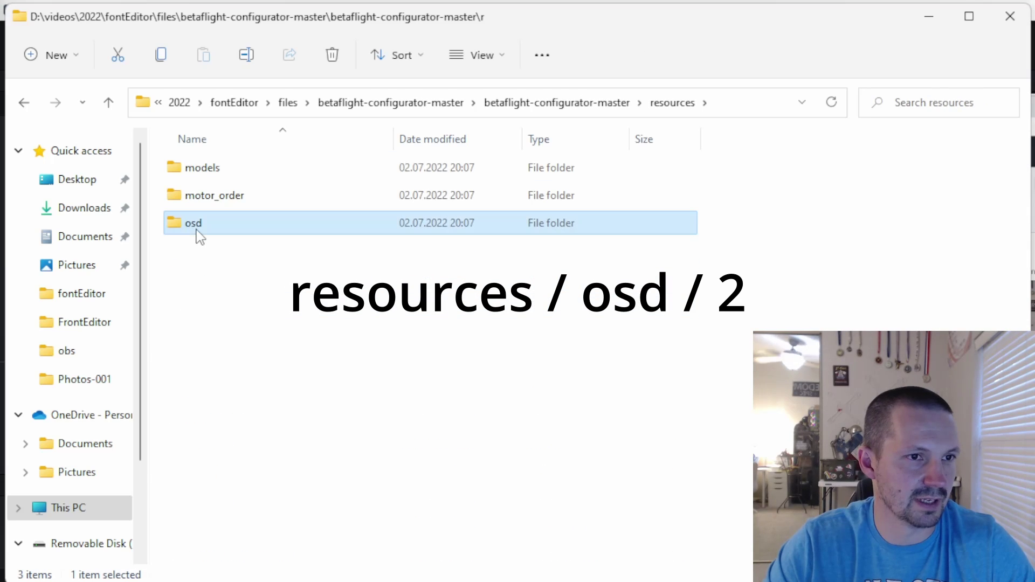
pyautogui.doubleClick(185, 226)
pyautogui.doubleClick(183, 198)
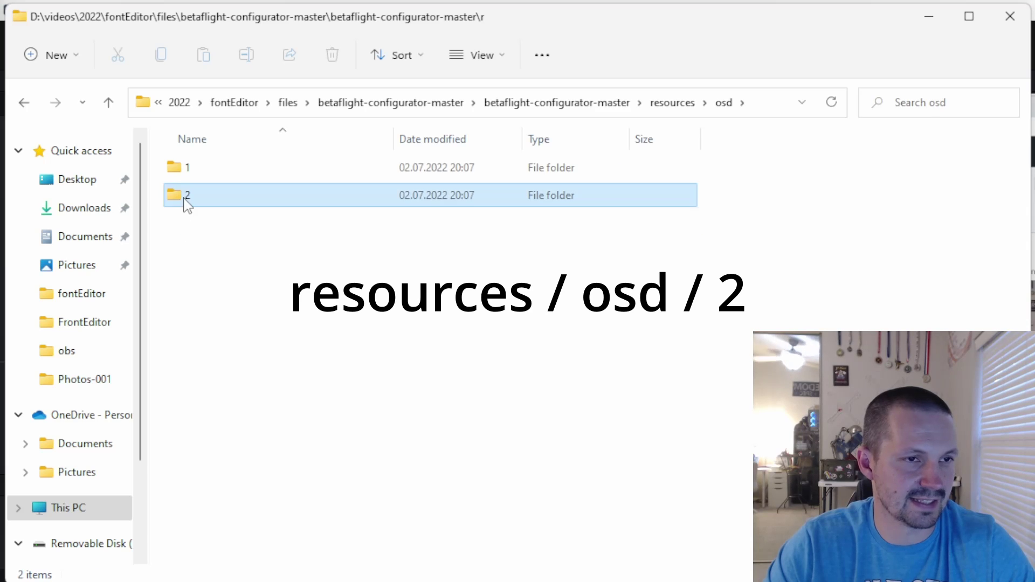
# Select the betaflight, bold, clarity, default, digital and extra_large MCM font files together.
pyautogui.keyDown('ctrl'); pyautogui.click(218, 222); pyautogui.keyUp('ctrl')
pyautogui.keyDown('ctrl'); pyautogui.click(218, 278); pyautogui.keyUp('ctrl')
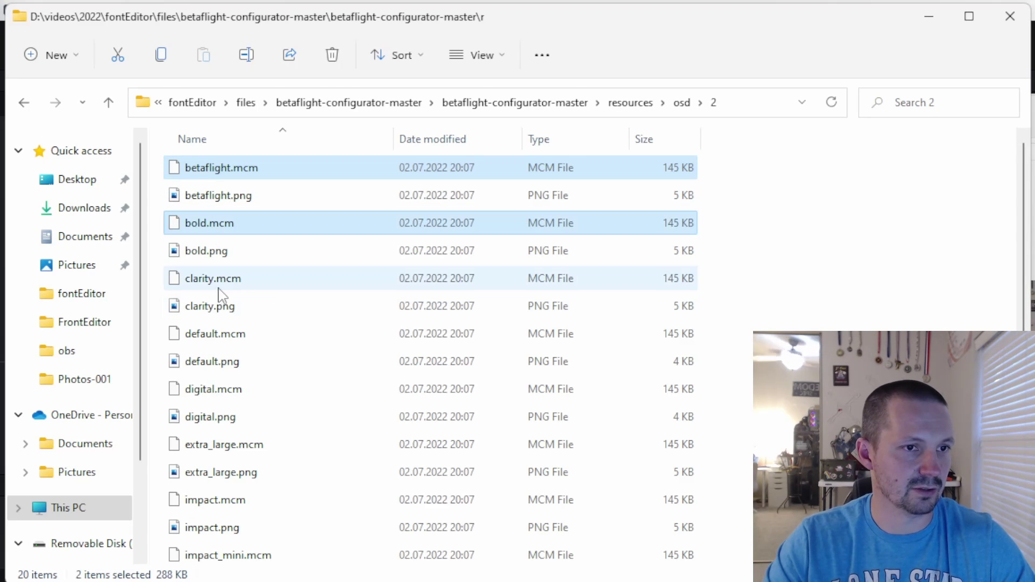
pyautogui.keyDown('ctrl'); pyautogui.click(213, 334); pyautogui.keyUp('ctrl')
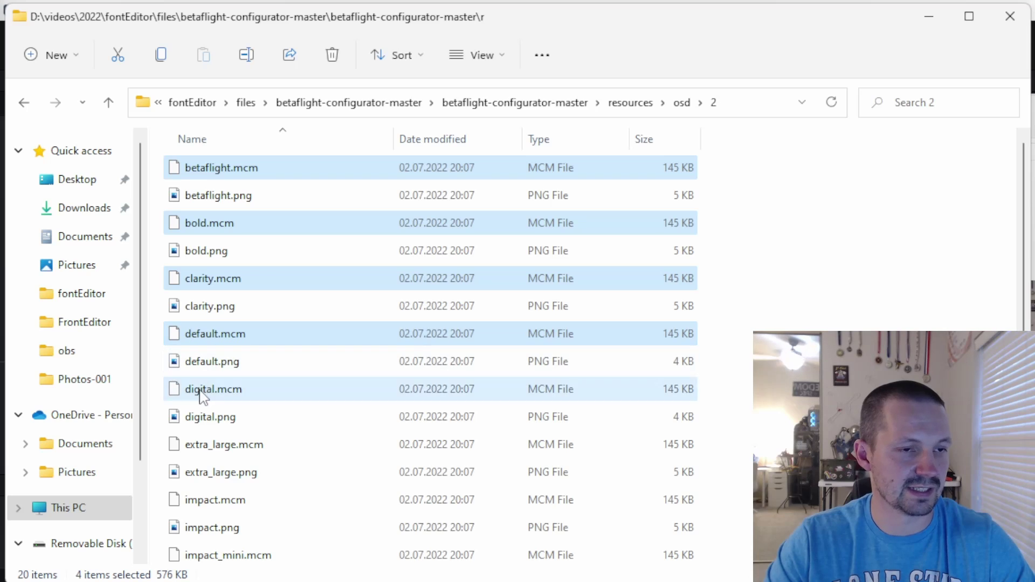
pyautogui.keyDown('ctrl'); pyautogui.click(205, 389); pyautogui.keyUp('ctrl')
pyautogui.keyDown('ctrl'); pyautogui.click(204, 448); pyautogui.keyUp('ctrl')
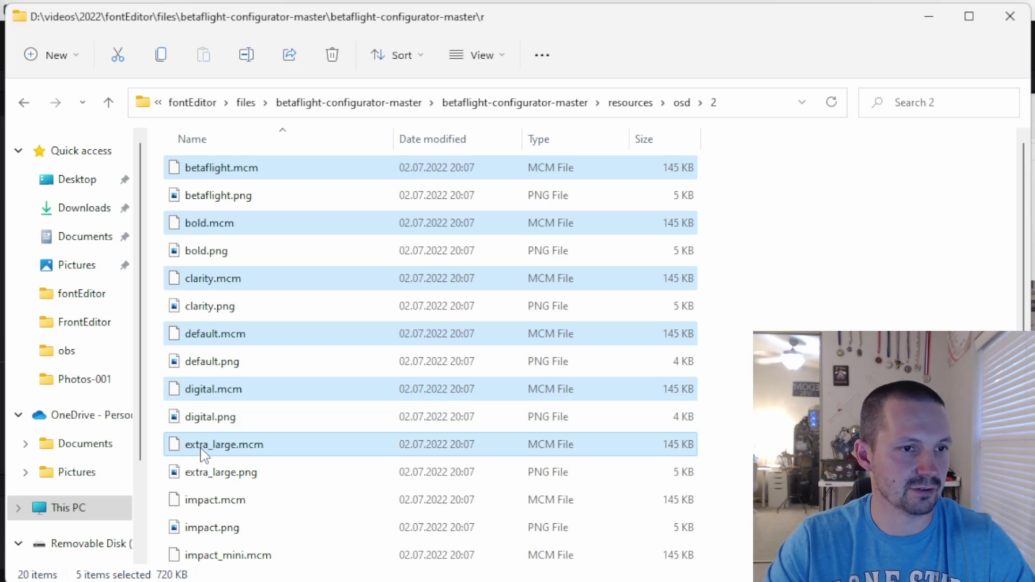
# Preview the font images one after another starting from betaflight.png, and close the image viewer.
pyautogui.click(204, 200)
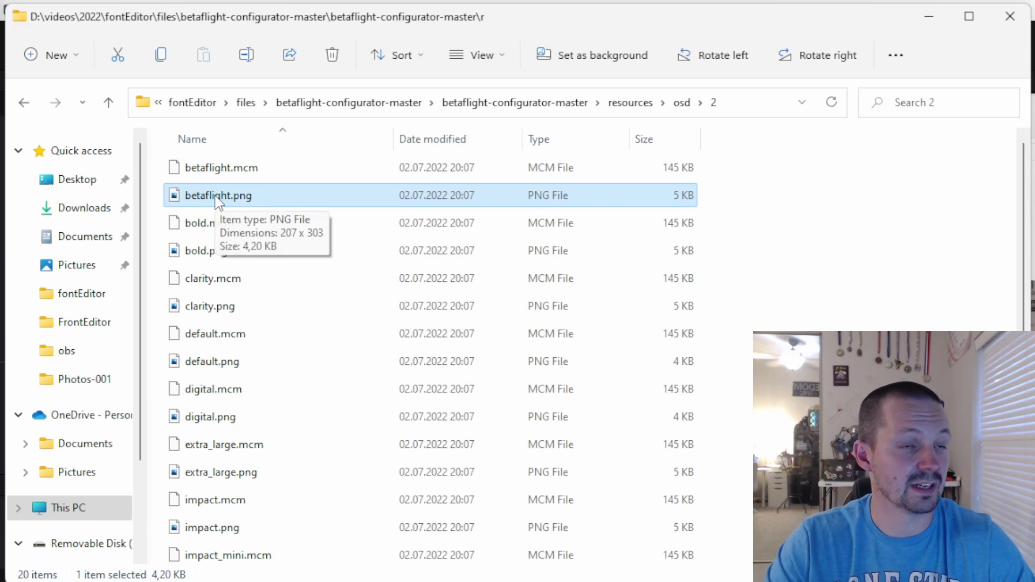
pyautogui.doubleClick(216, 197)
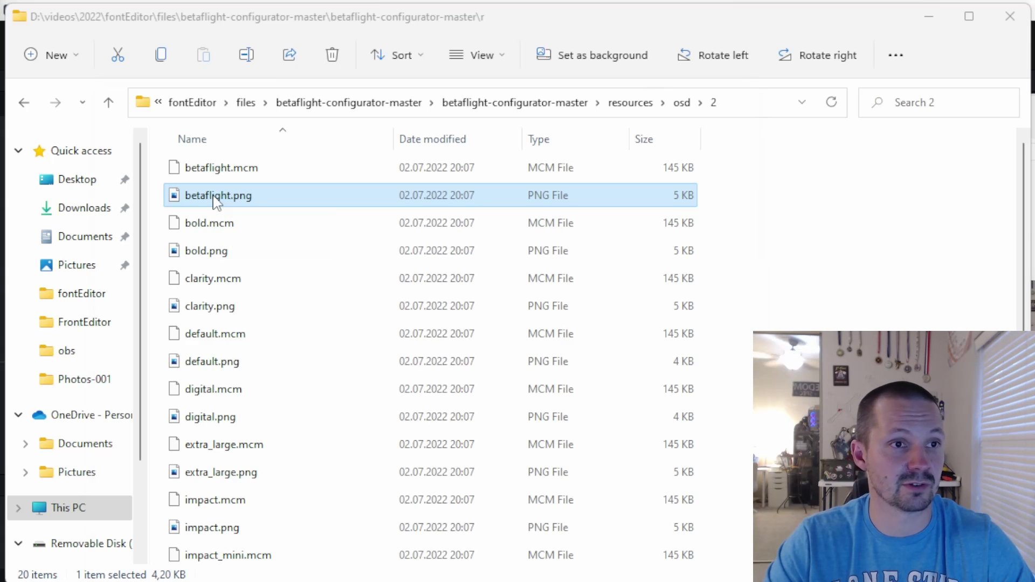
pyautogui.press('Right')
pyautogui.press('Right')
pyautogui.press('Right')
pyautogui.press('Right')
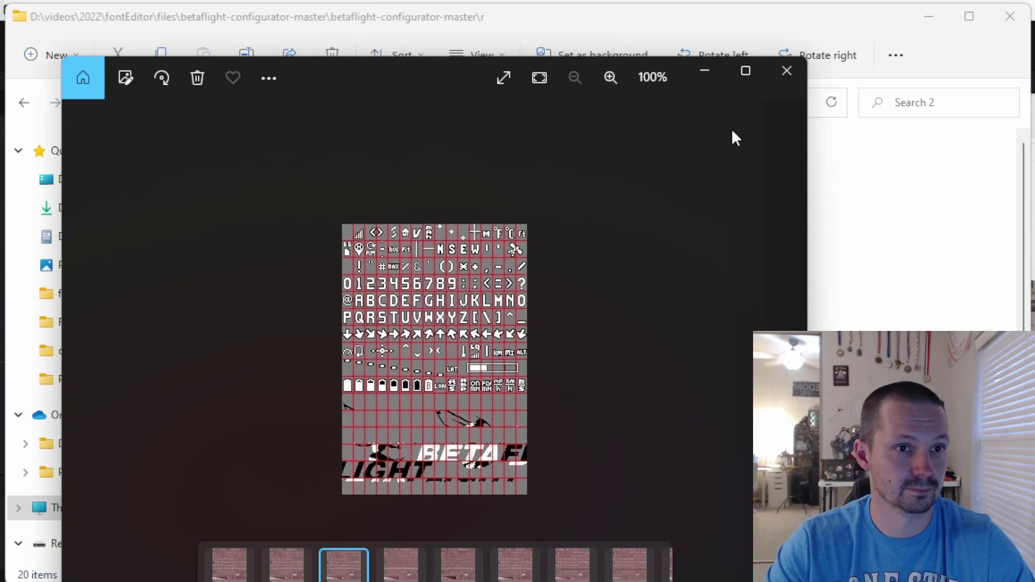
pyautogui.hotkey('alt', 'F4')
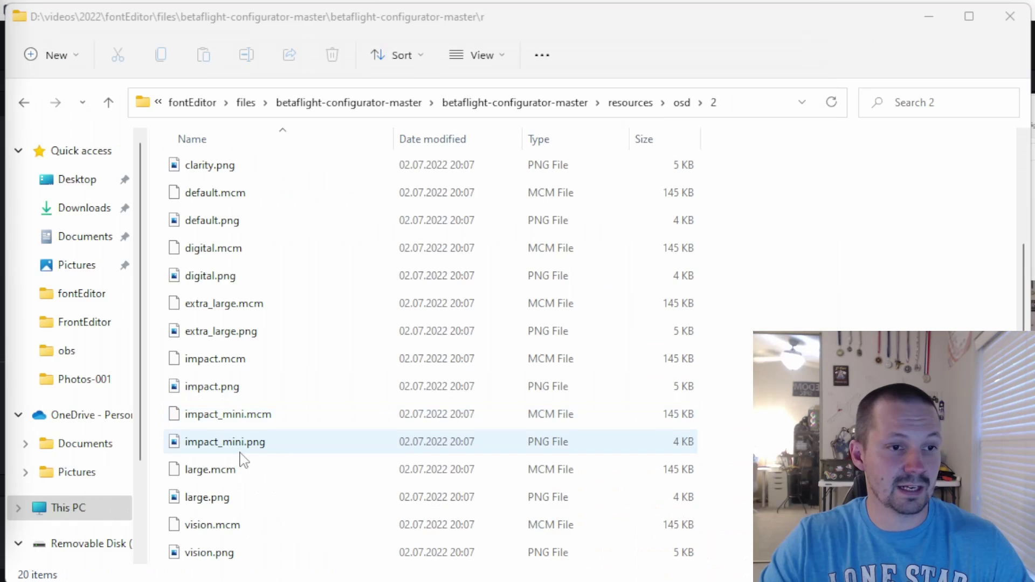
# Copy vision.mcm and vision.png from the osd\2 folder into the fontEditor\files folder.
pyautogui.click(218, 525)
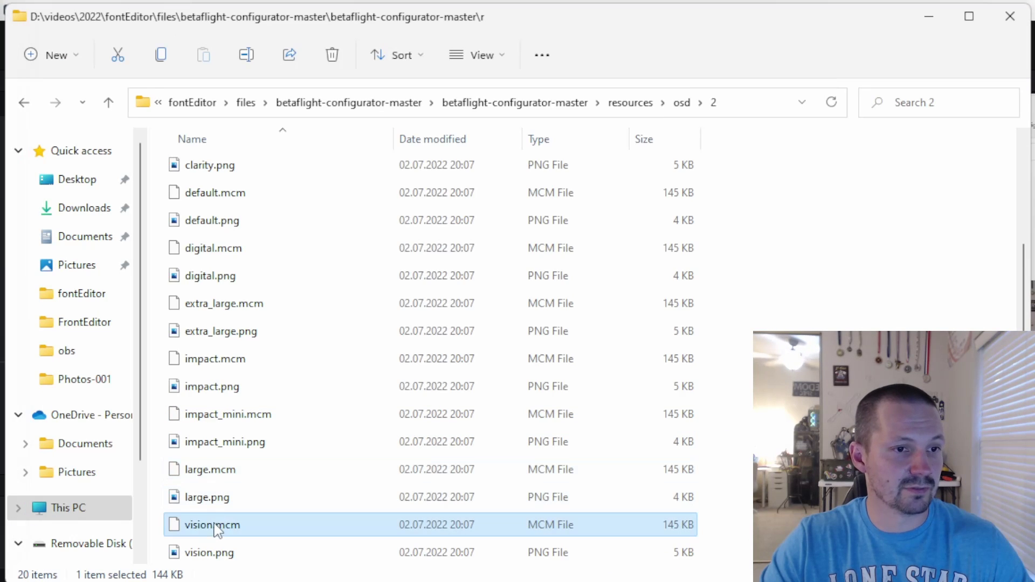
pyautogui.keyDown('ctrl'); pyautogui.click(210, 553); pyautogui.keyUp('ctrl')
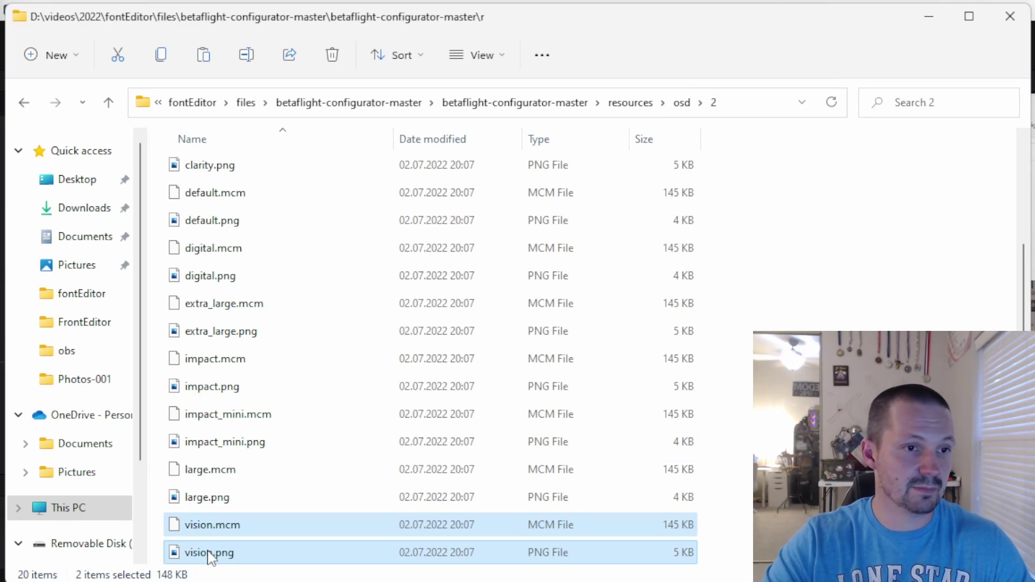
pyautogui.hotkey('alt', 'Up')
pyautogui.hotkey('alt', 'Up')
pyautogui.hotkey('alt', 'Up')
pyautogui.hotkey('alt', 'Up')
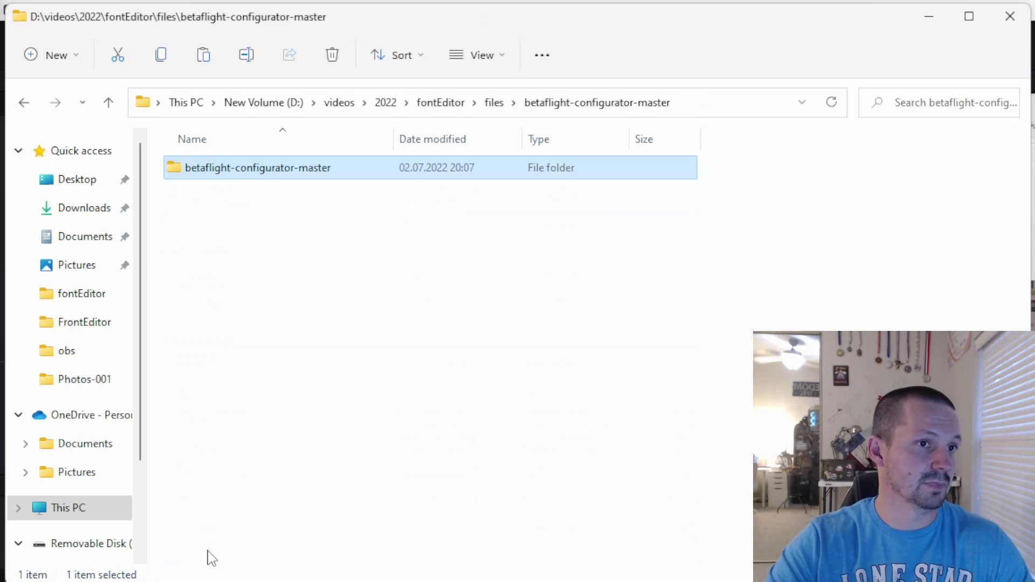
pyautogui.hotkey('alt', 'Up')
pyautogui.click(310, 358)
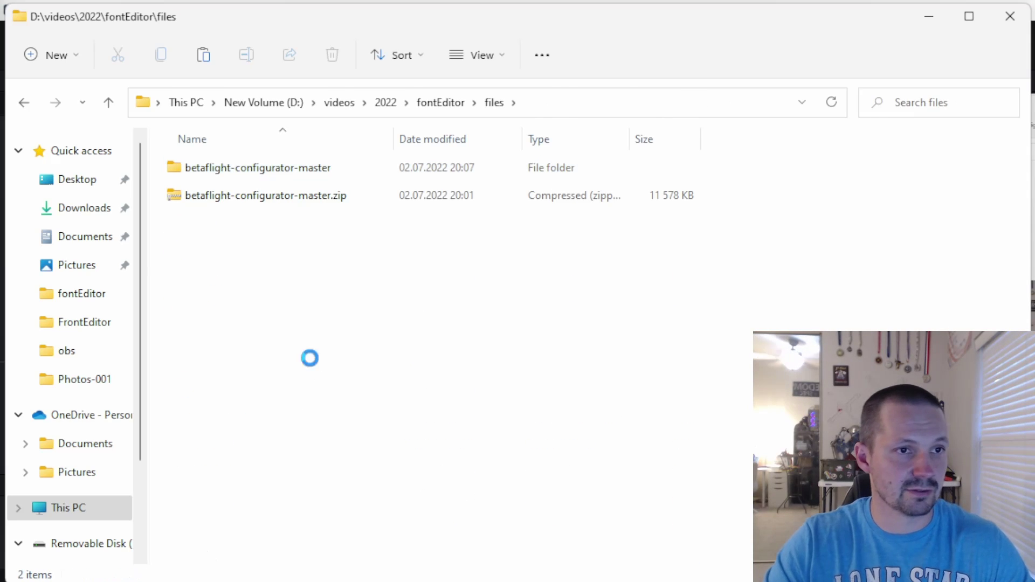
pyautogui.hotkey('ctrl', 'v')
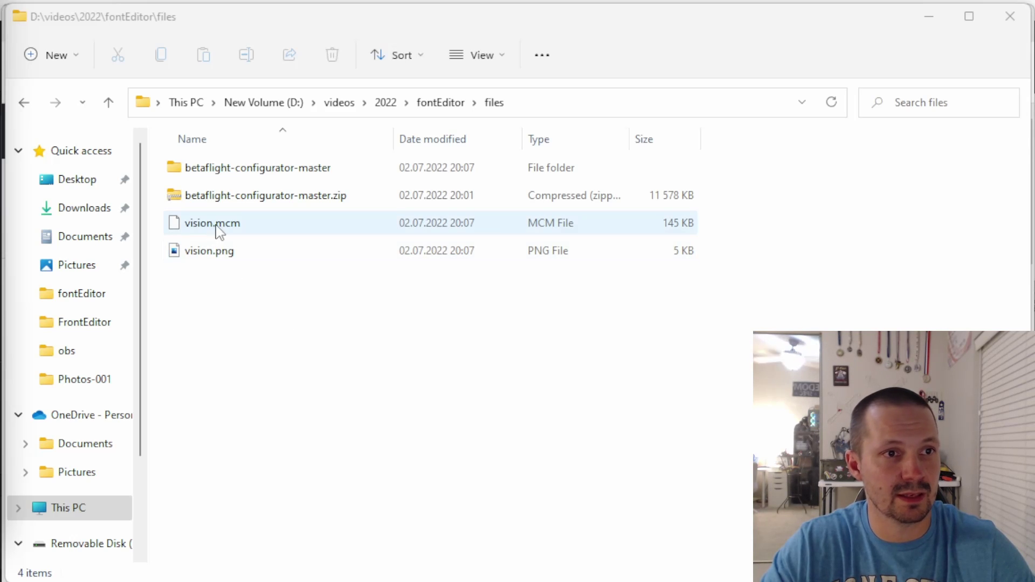
# Switch to Chrome and review the limonspb fork of Max7456_FrontEditor and its pull request on preview panel auto updates.
pyautogui.hotkey('alt', 'Tab')
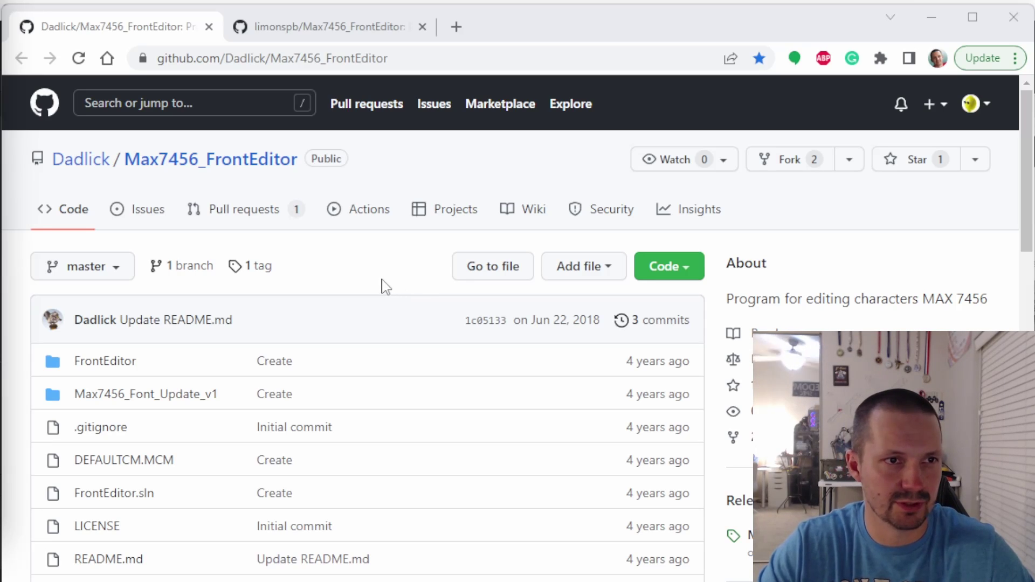
pyautogui.click(328, 32)
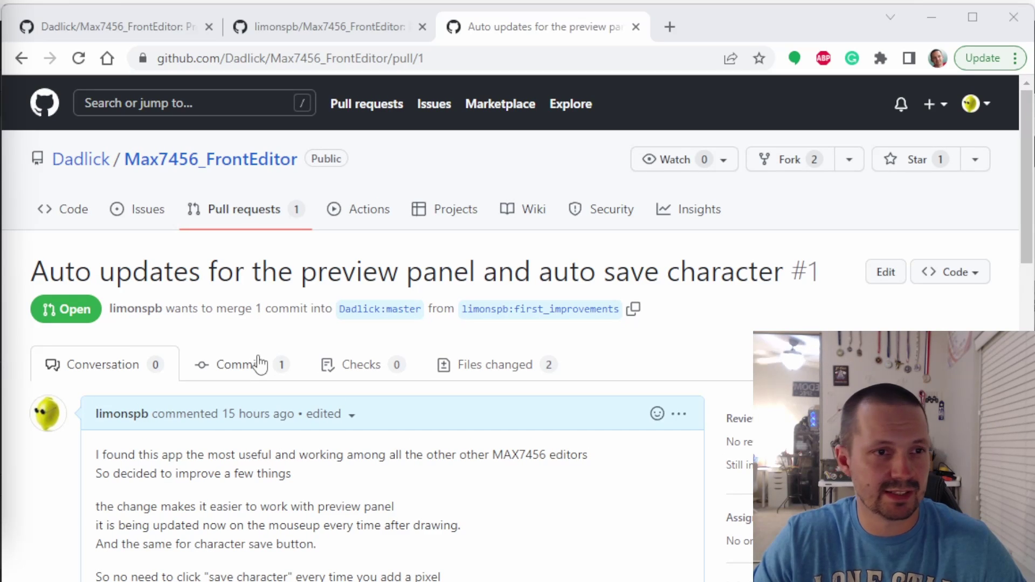
pyautogui.scroll(-6, 250, 340)
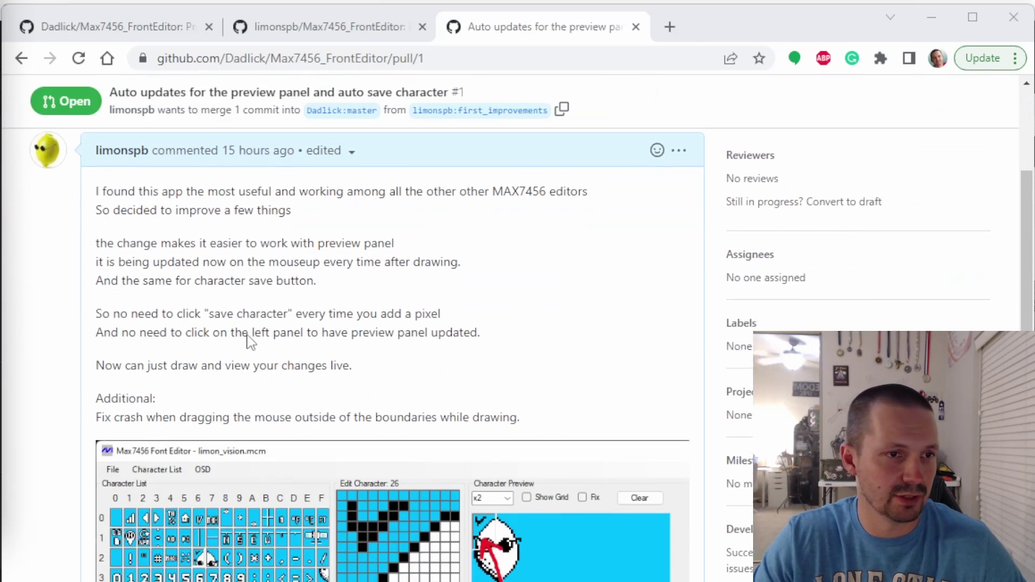
pyautogui.scroll(6, 249, 340)
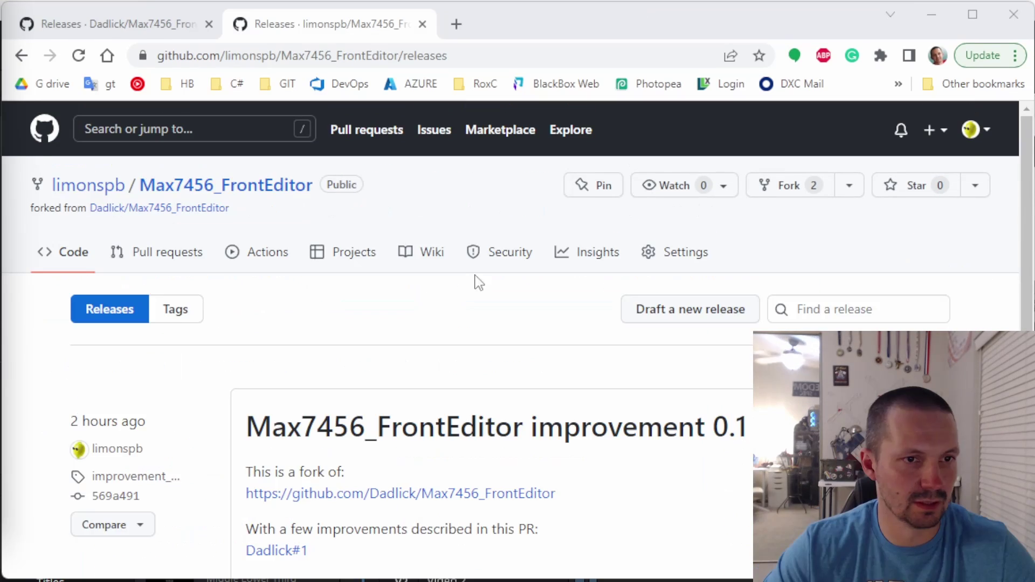
# Download Win_64_Font_Editor_improvement_0.1.zip from the fork's release assets into the files folder and keep the flagged file.
pyautogui.scroll(-2, 475, 285)
pyautogui.scroll(-5, 474, 285)
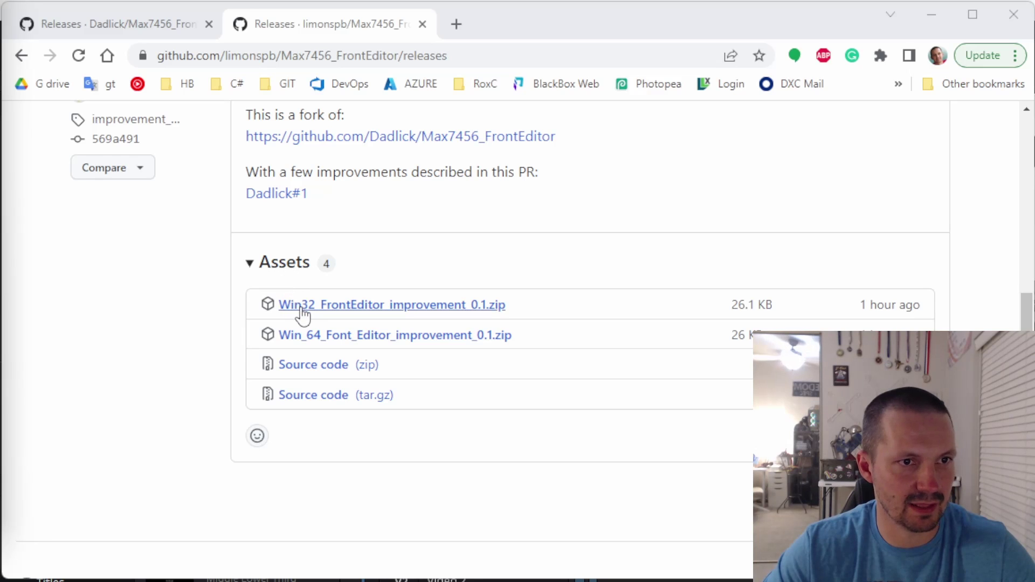
pyautogui.click(318, 341)
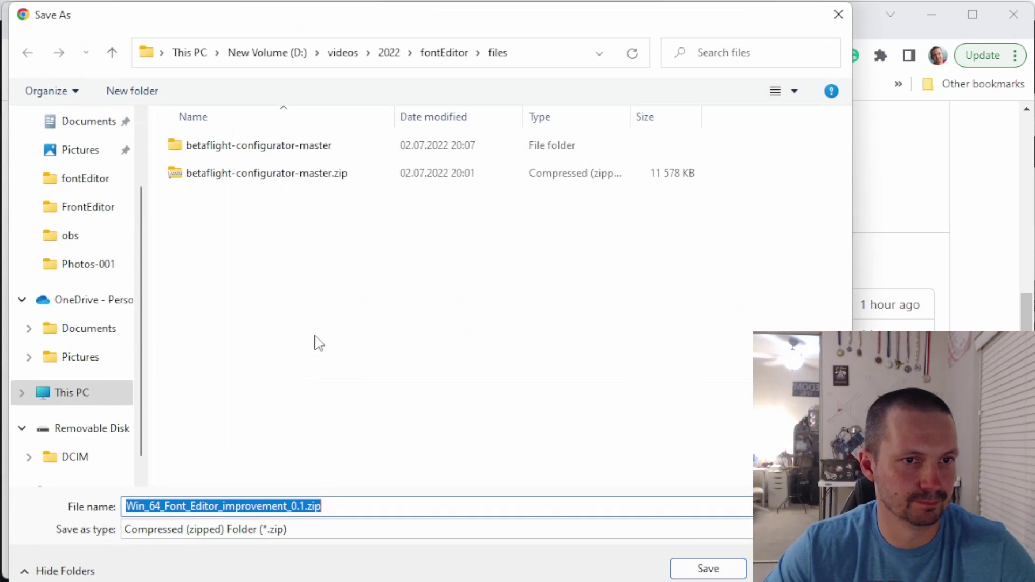
pyautogui.click(699, 569)
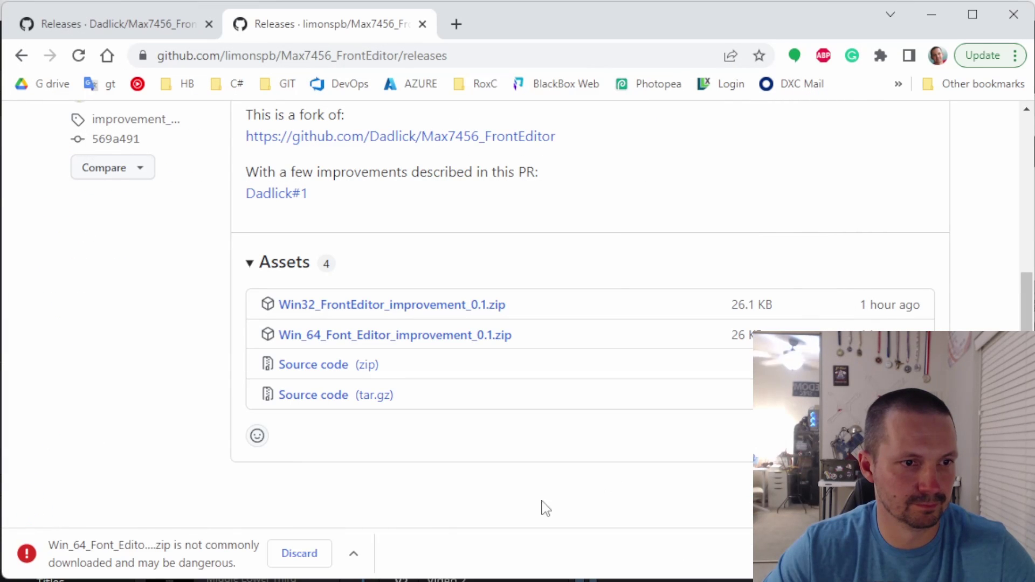
pyautogui.click(354, 563)
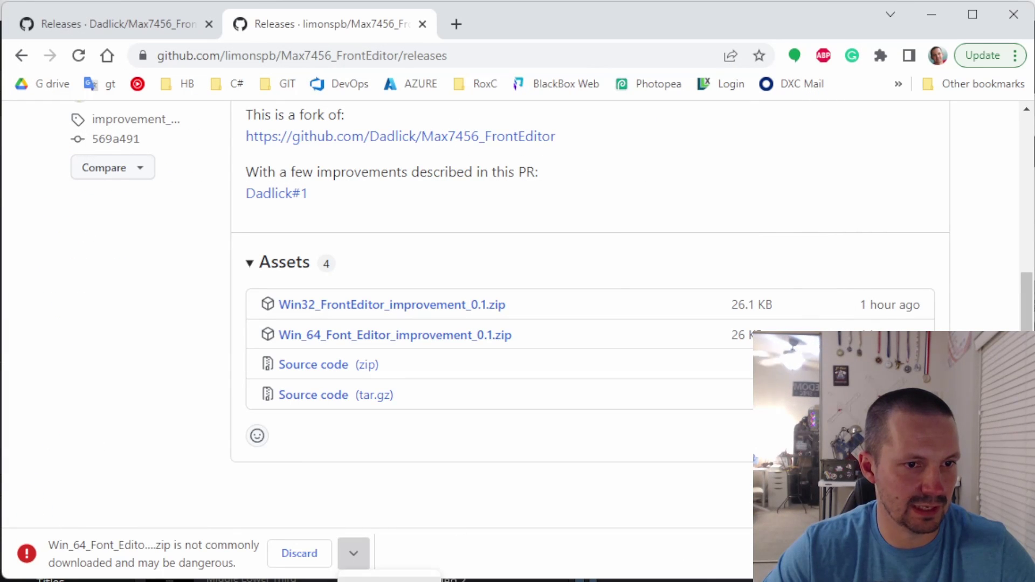
pyautogui.click(388, 539)
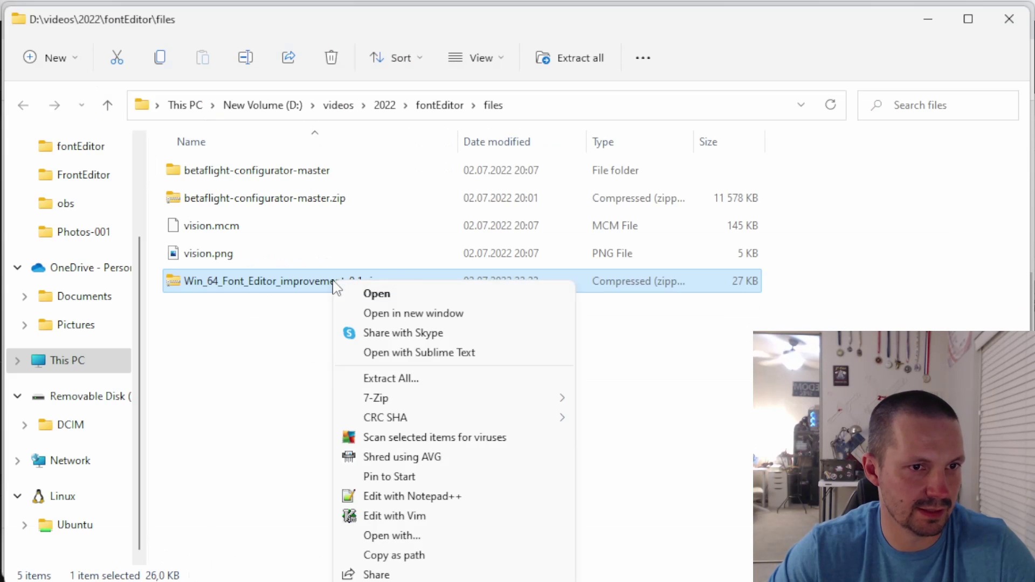
# Extract Win_64_Font_Editor_improvement_0.1.zip and select FrontEditor.exe in the extracted folder.
pyautogui.click(422, 388)
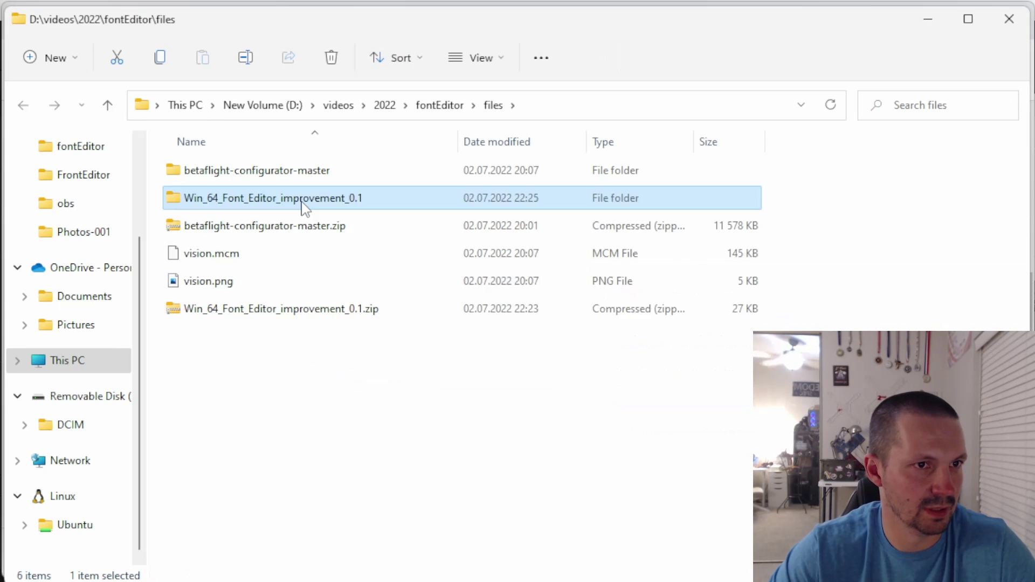
pyautogui.doubleClick(303, 204)
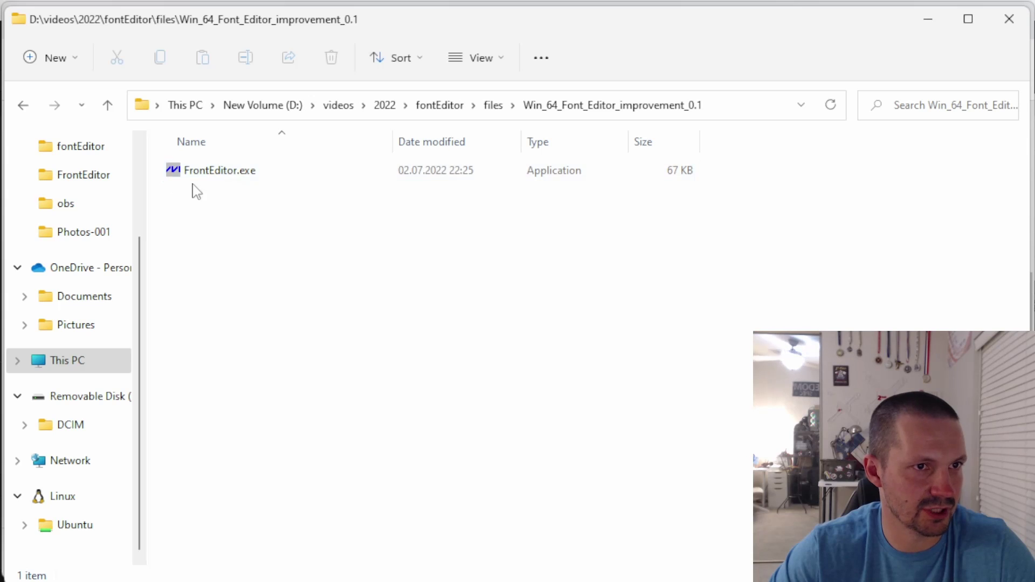
pyautogui.click(236, 184)
# Switch to VirusTotal in Chrome, upload FrontEditor.exe for scanning and review the security vendors' results.
pyautogui.hotkey('alt', 'Tab')
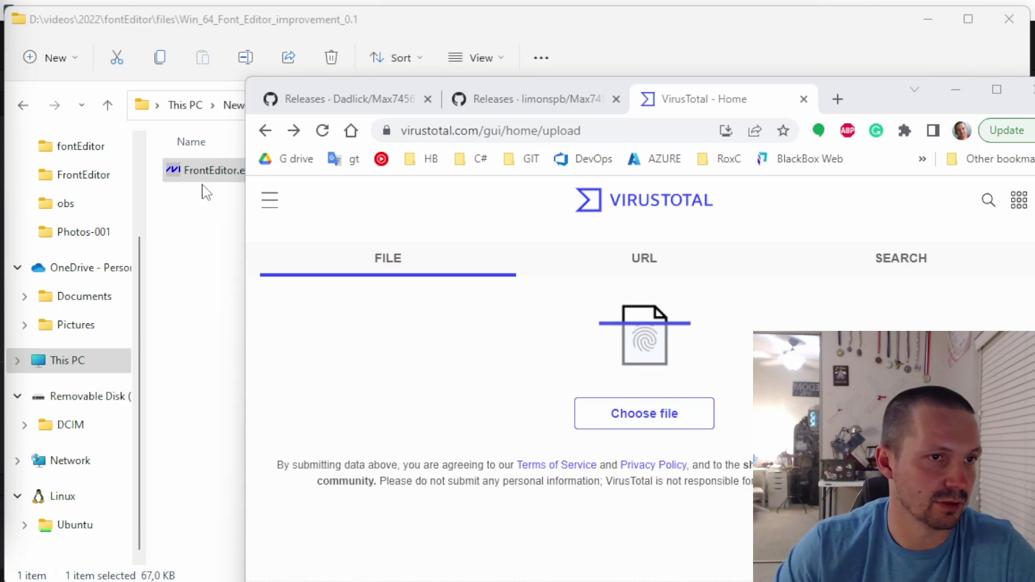
pyautogui.moveTo(185, 171); pyautogui.dragTo(655, 410)
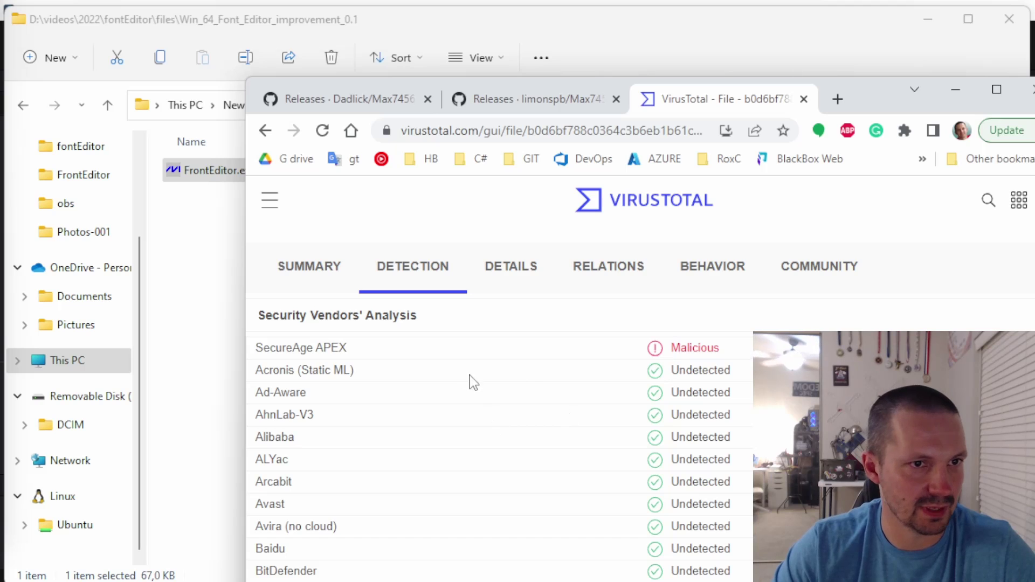
pyautogui.scroll(-5, 512, 385)
pyautogui.scroll(-8, 644, 392)
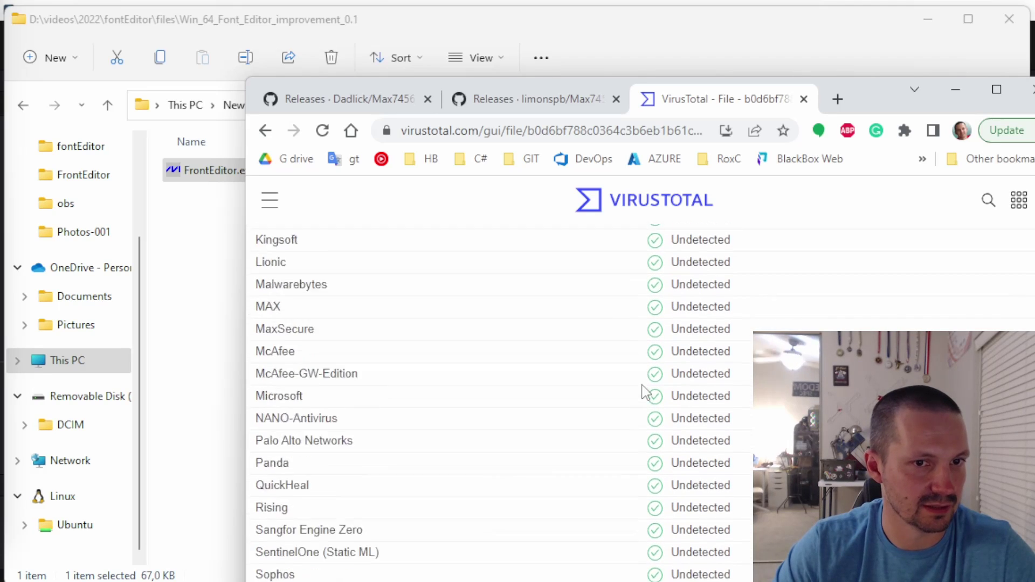
# Examine the security vendors' detection results for the FrontEditor files across the VirusTotal scan reports.
pyautogui.scroll(12, 619, 390)
pyautogui.scroll(-5, 451, 365)
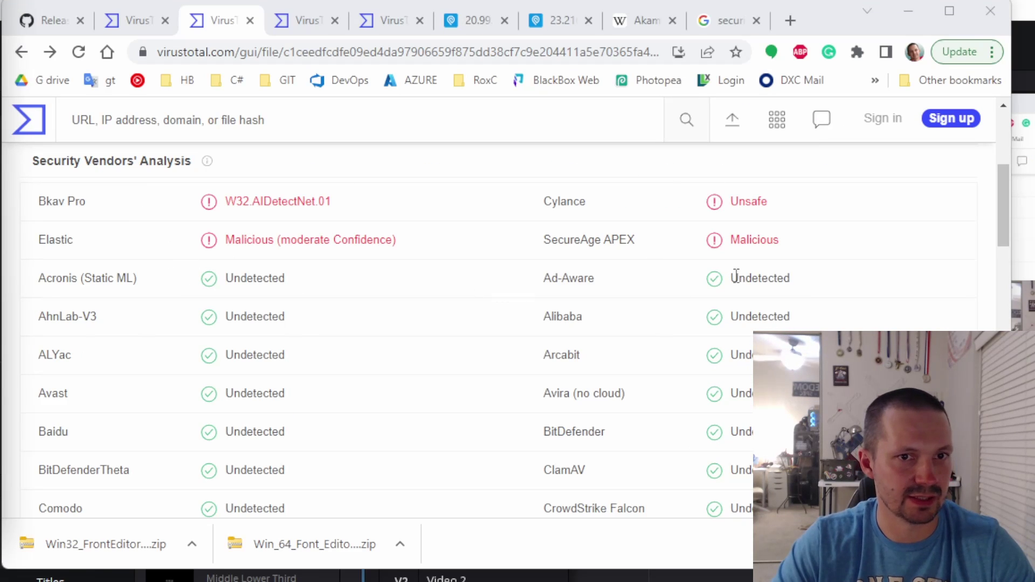
pyautogui.scroll(-7, 480, 323)
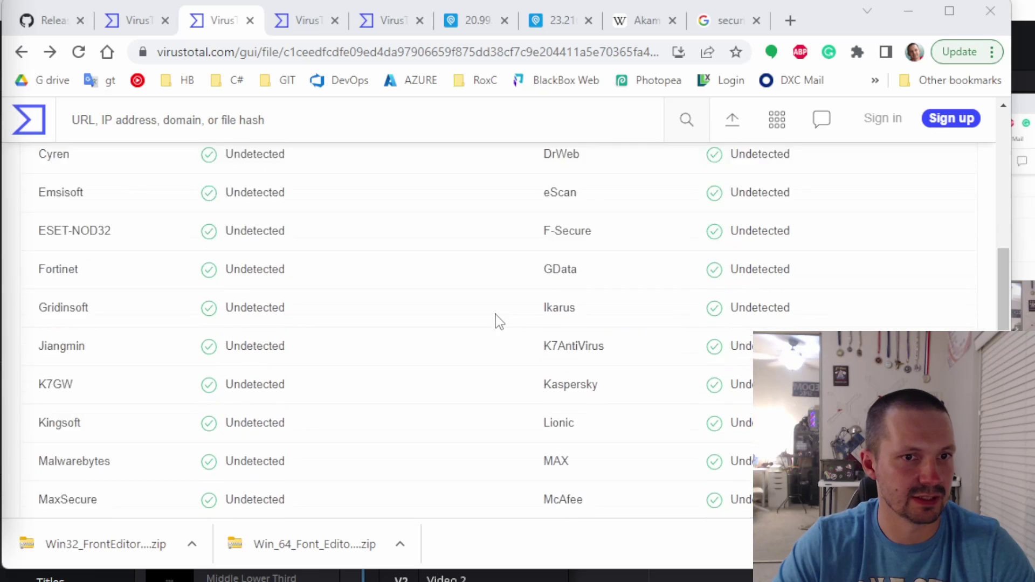
pyautogui.scroll(-4, 496, 318)
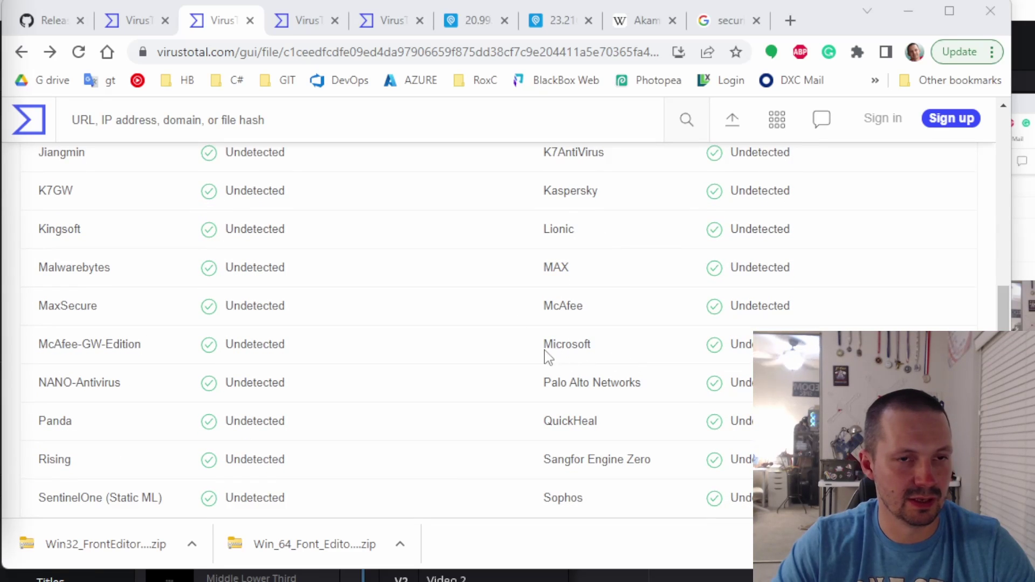
pyautogui.scroll(-2, 614, 388)
pyautogui.scroll(4, 610, 377)
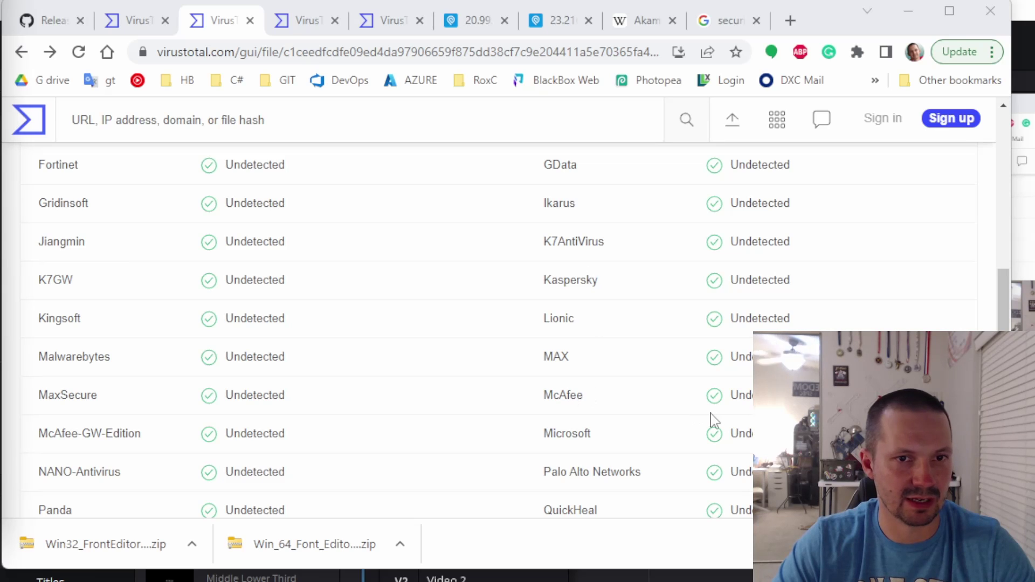
pyautogui.scroll(5, 236, 381)
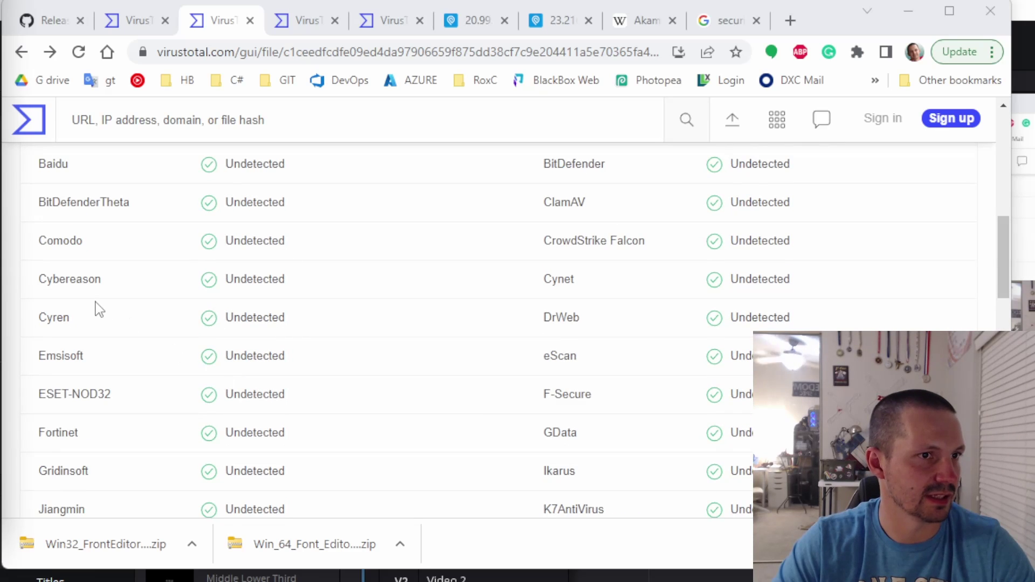
pyautogui.scroll(2, 43, 256)
pyautogui.scroll(3, 389, 234)
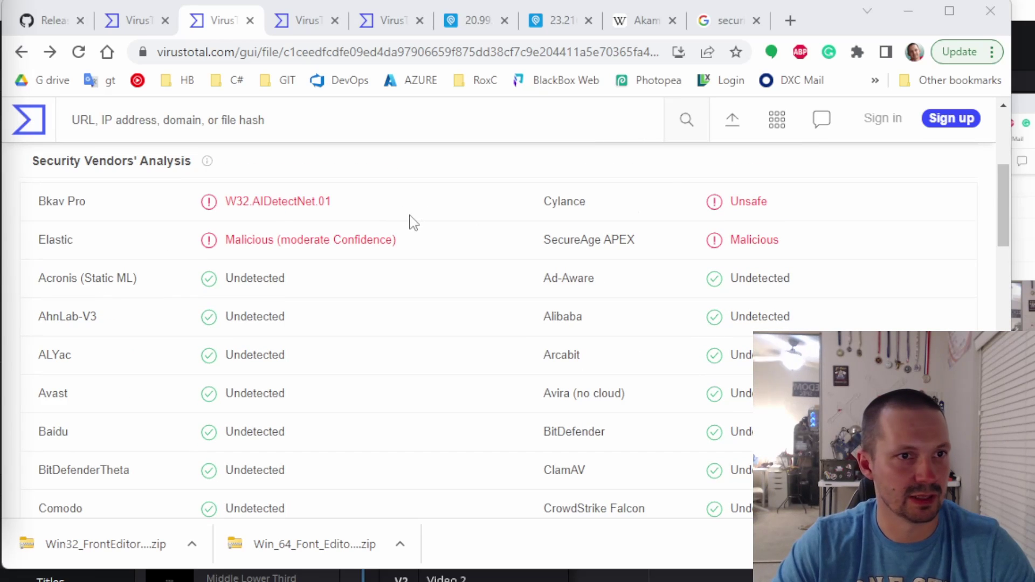
pyautogui.scroll(2, 388, 328)
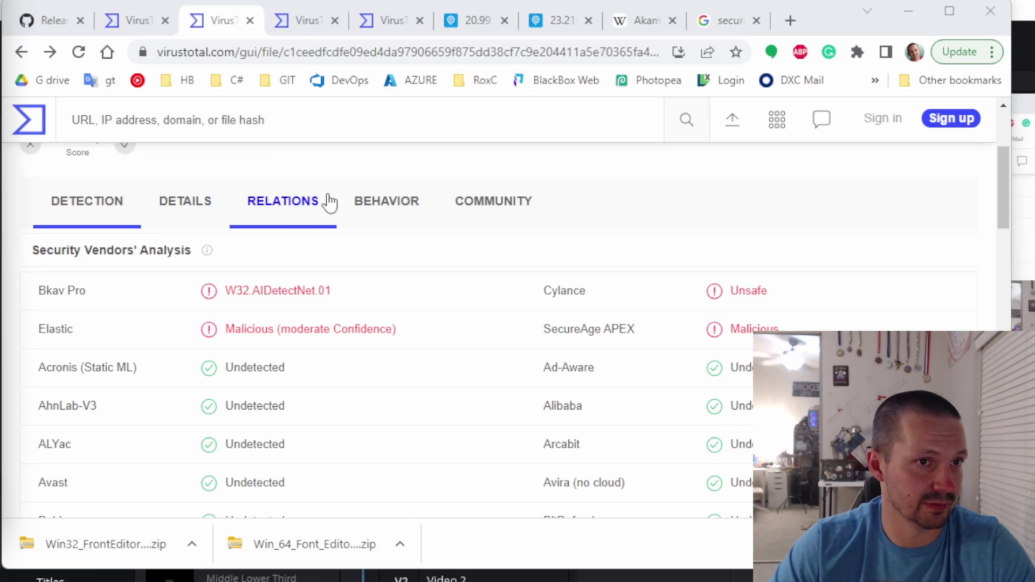
# Check the file's contacted IP addresses and review the security vendors' analysis of 20.99.132.105.
pyautogui.click(276, 210)
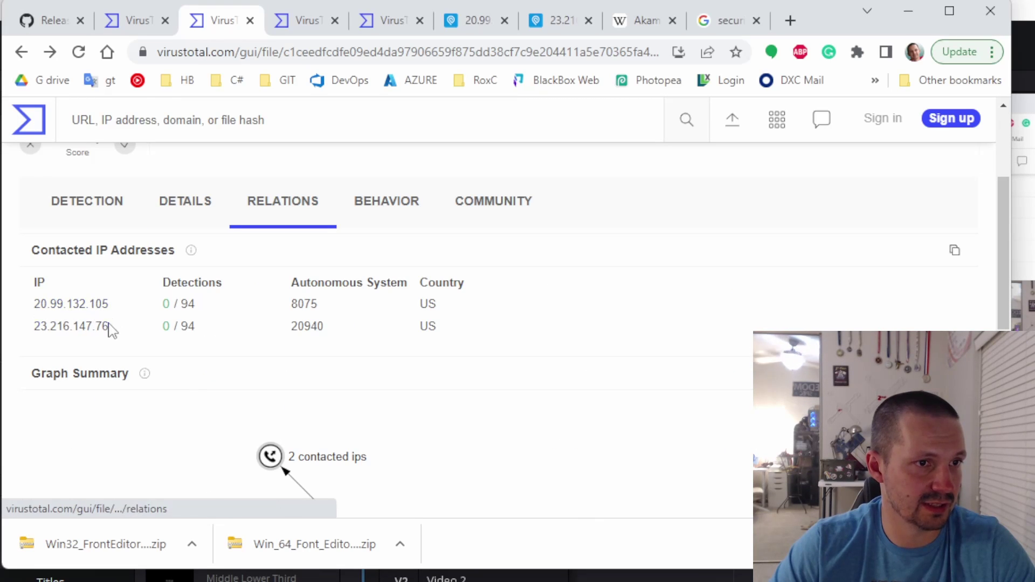
pyautogui.click(275, 31)
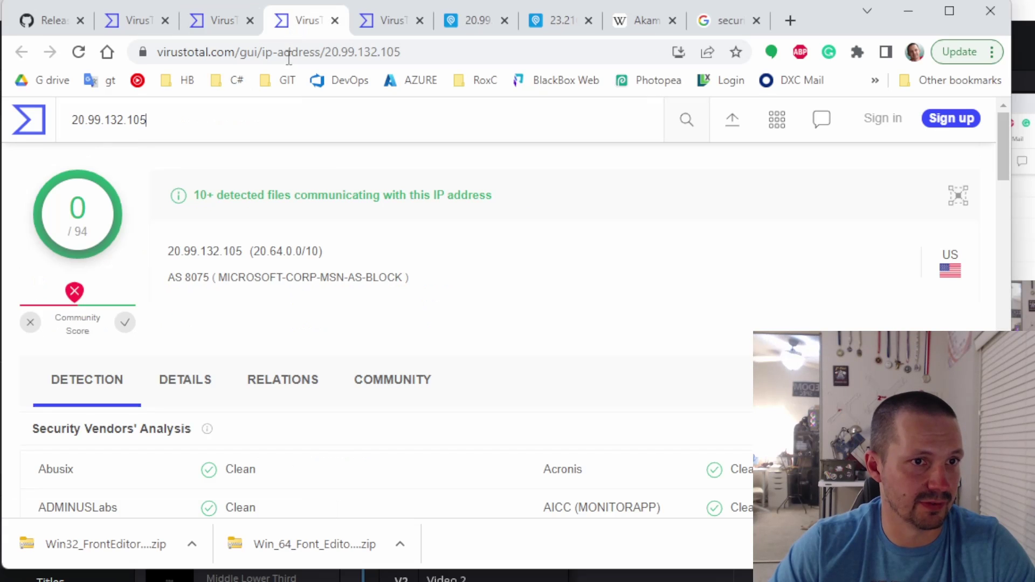
pyautogui.scroll(-10, 270, 278)
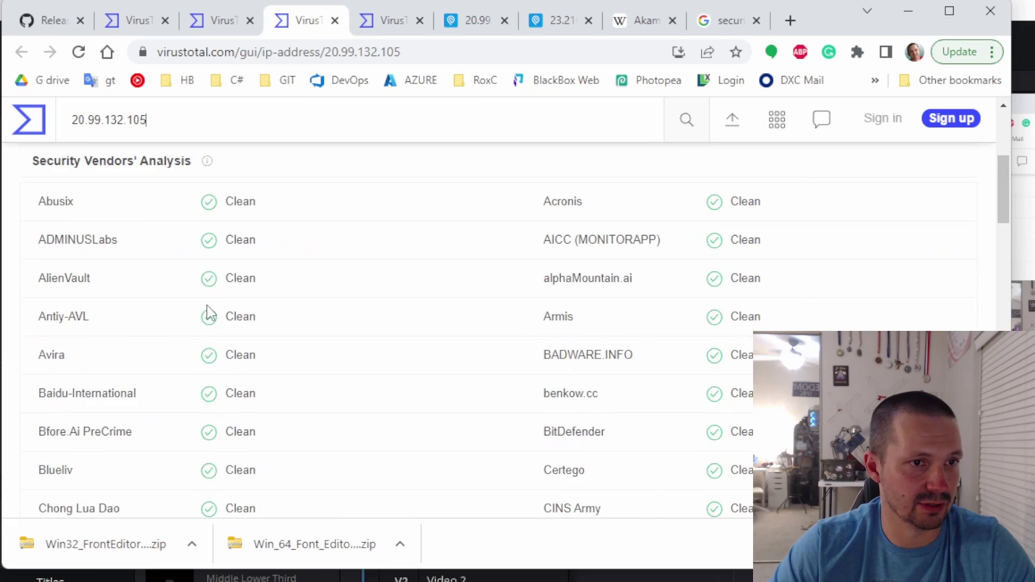
pyautogui.scroll(-13, 298, 287)
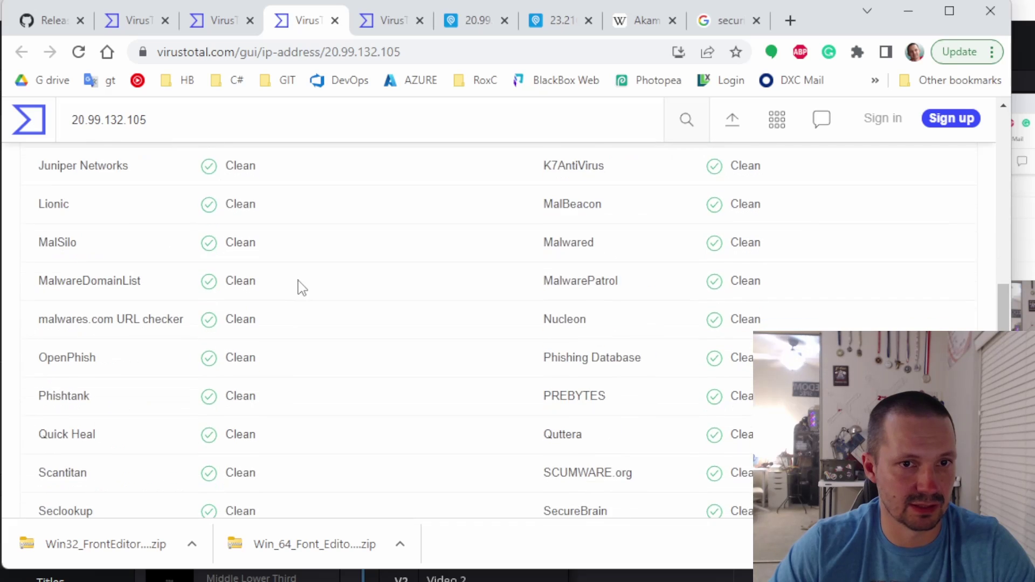
pyautogui.scroll(20, 301, 286)
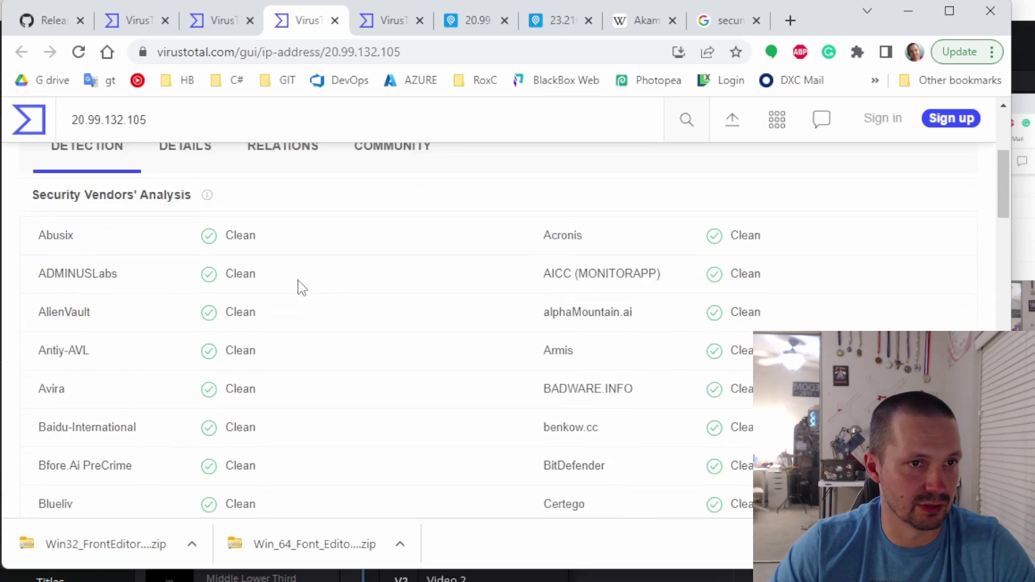
# Review the network owner and the security vendors' analysis of the contacted IP address 23.216.147.76.
pyautogui.click(386, 21)
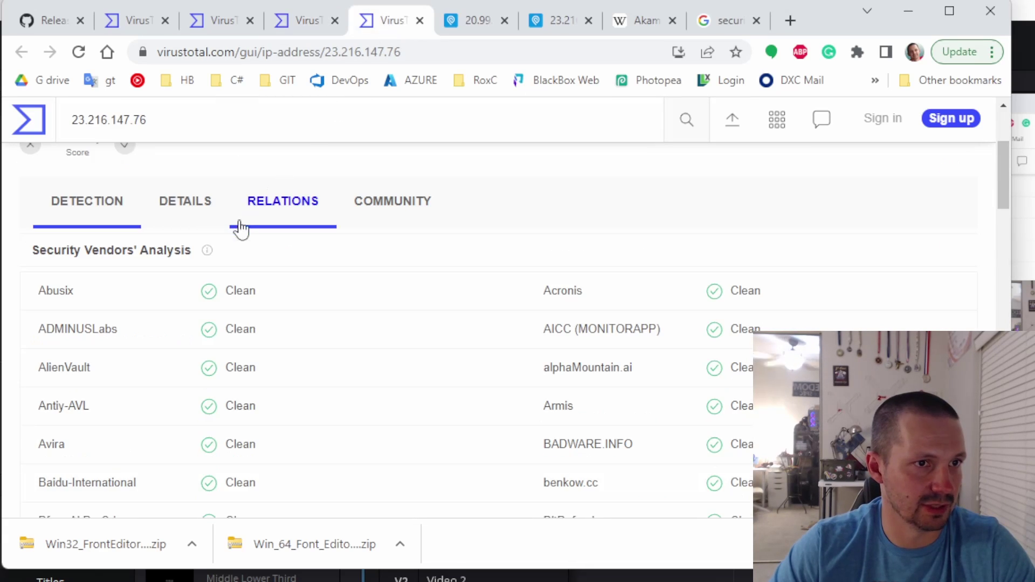
pyautogui.scroll(4, 211, 248)
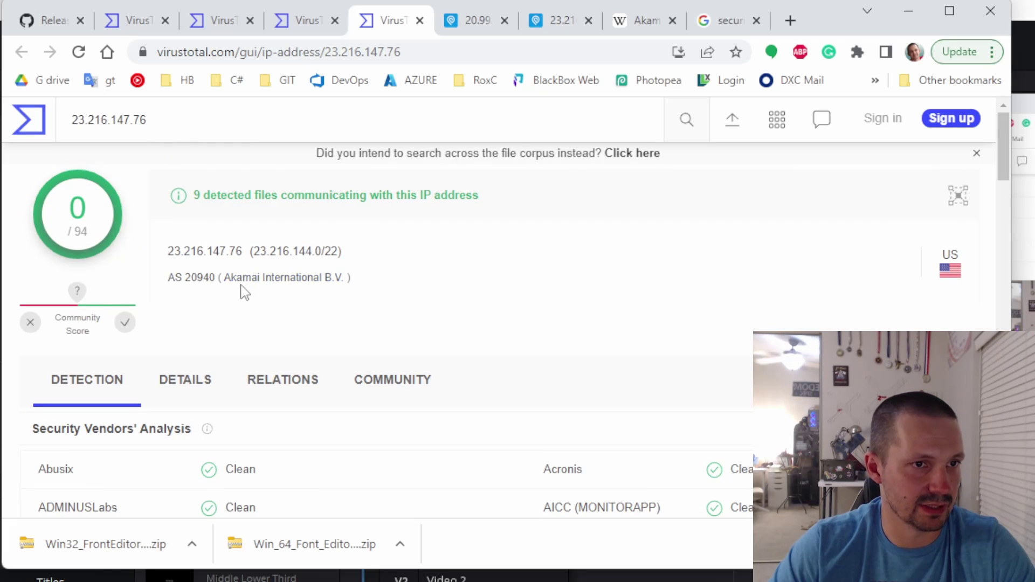
pyautogui.scroll(-18, 212, 294)
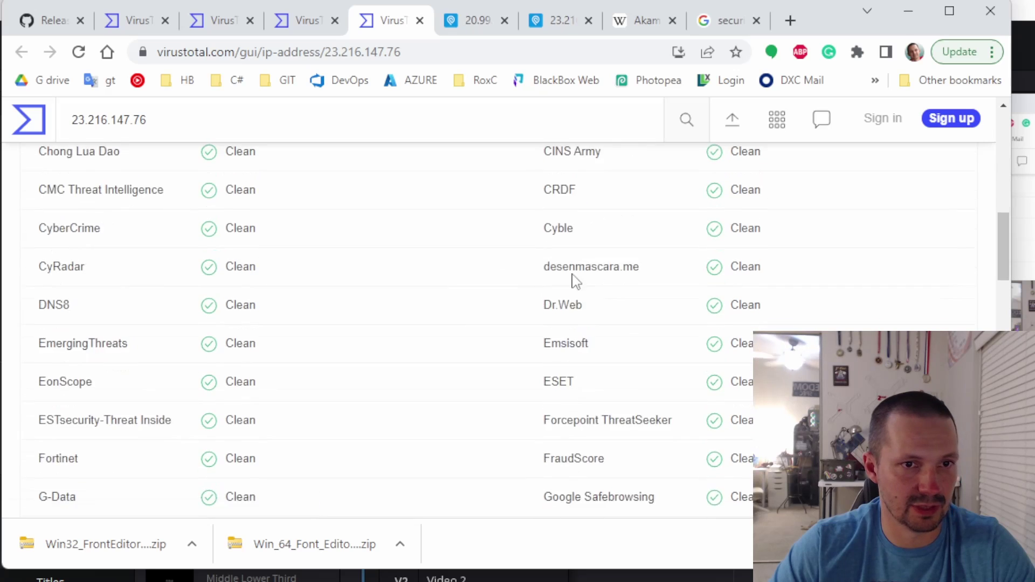
pyautogui.scroll(-12, 602, 293)
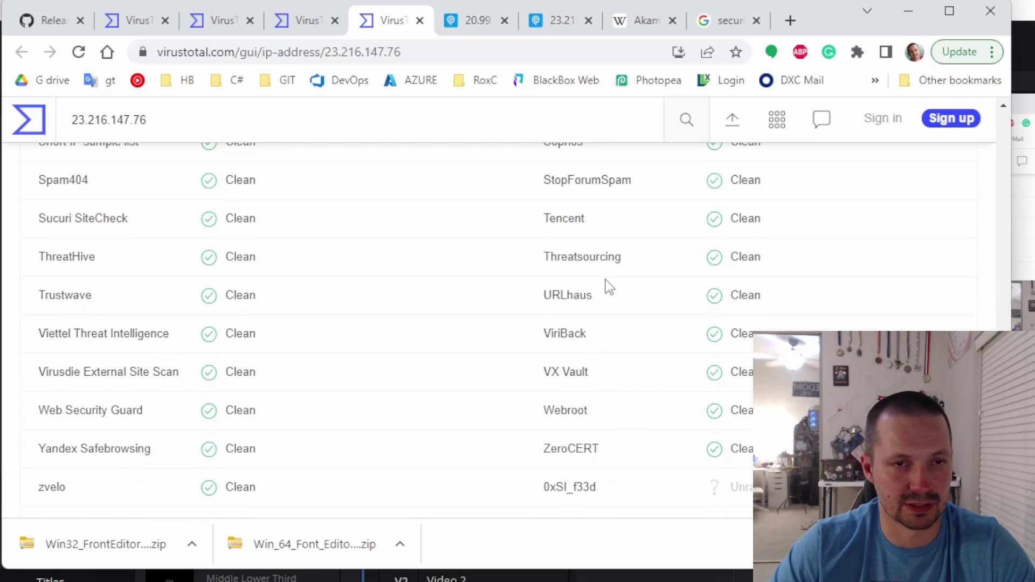
pyautogui.scroll(20, 603, 294)
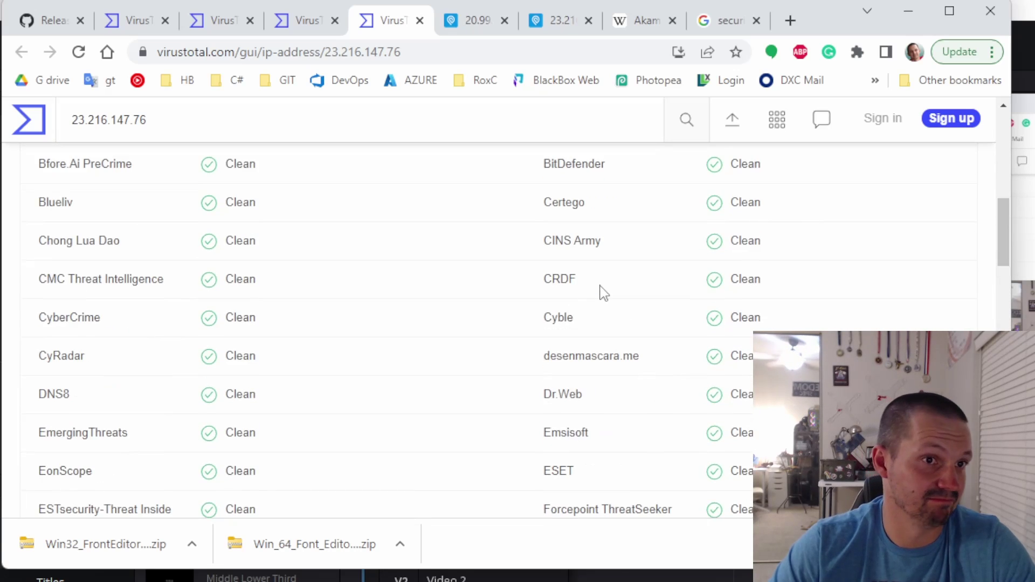
pyautogui.scroll(5, 548, 302)
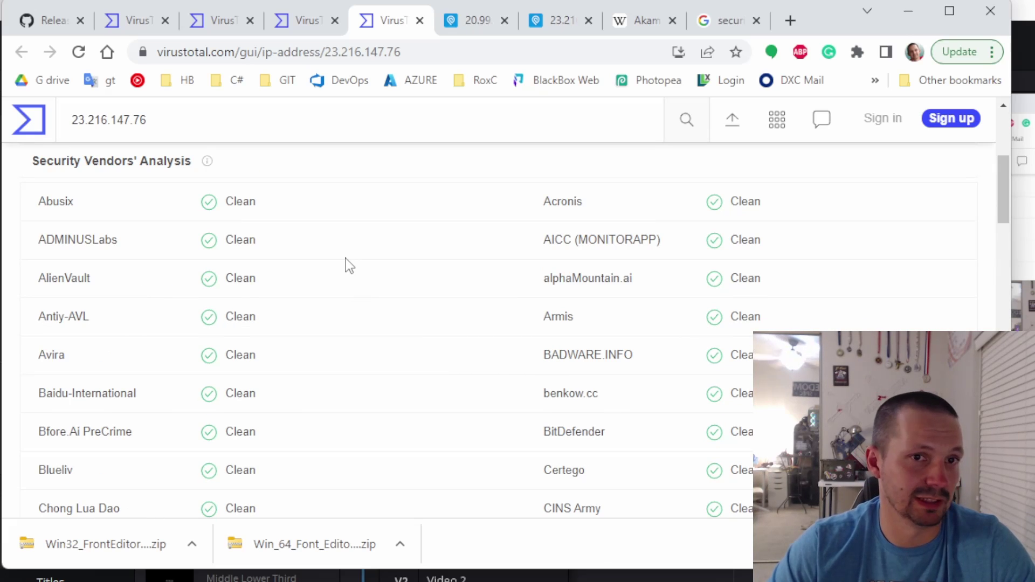
pyautogui.scroll(2, 346, 264)
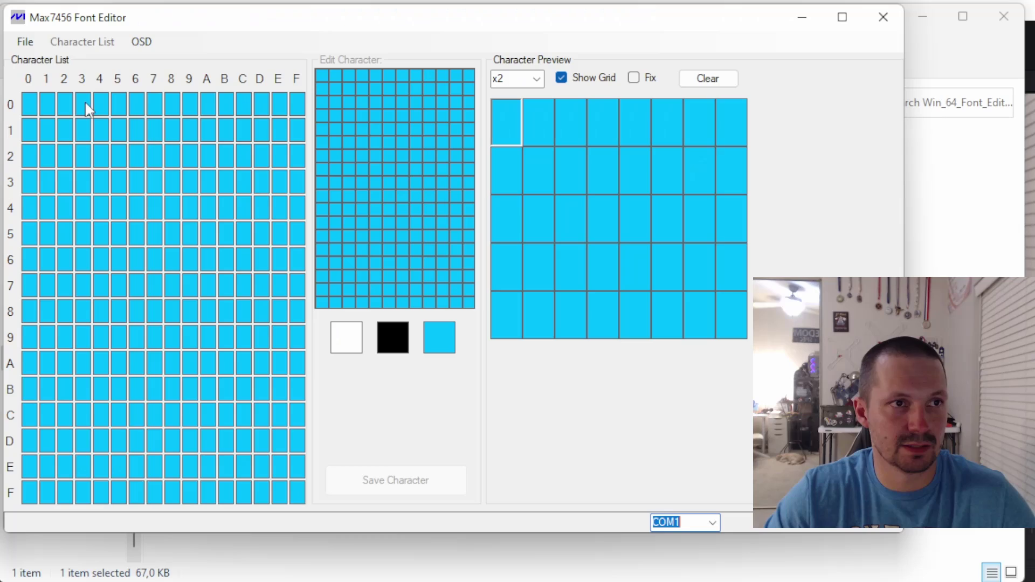
# Switch to Max7456 Font Editor and open the font file vision.mcm from the files folder.
pyautogui.click(34, 47)
pyautogui.click(37, 59)
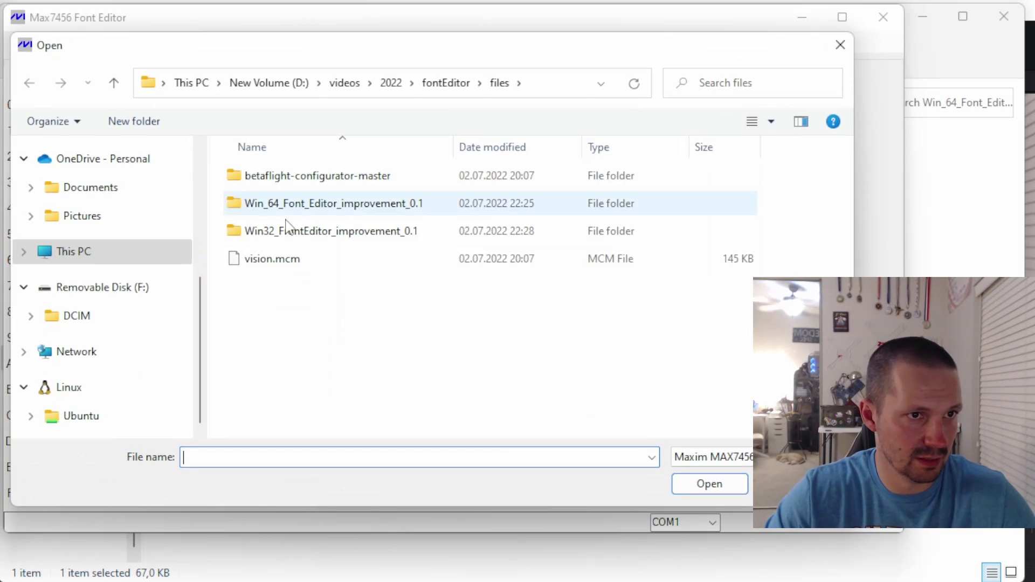
pyautogui.doubleClick(275, 260)
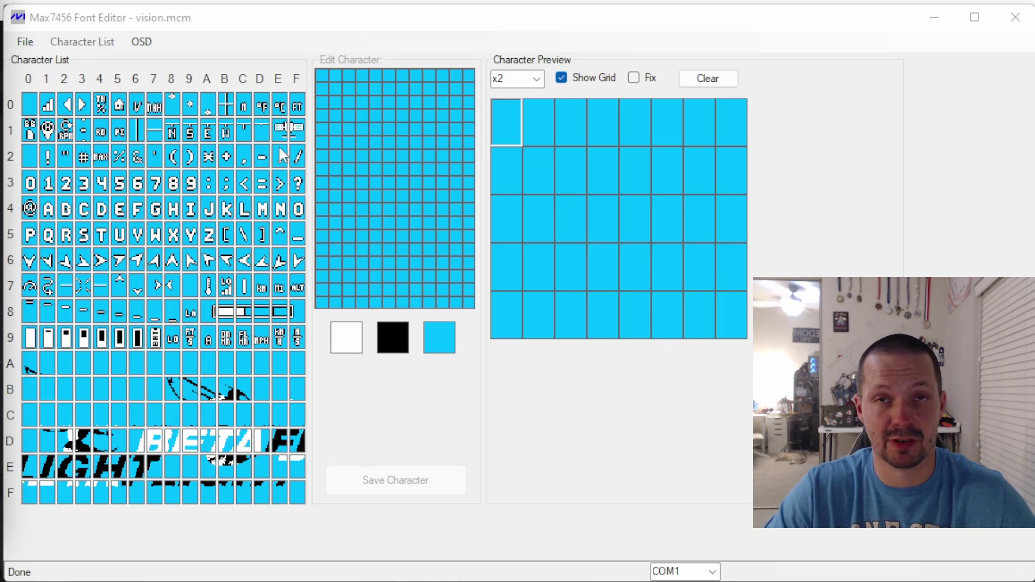
# Select the letter L (character 4C) and paint freehand black pixels above, beside and below it.
pyautogui.click(297, 364)
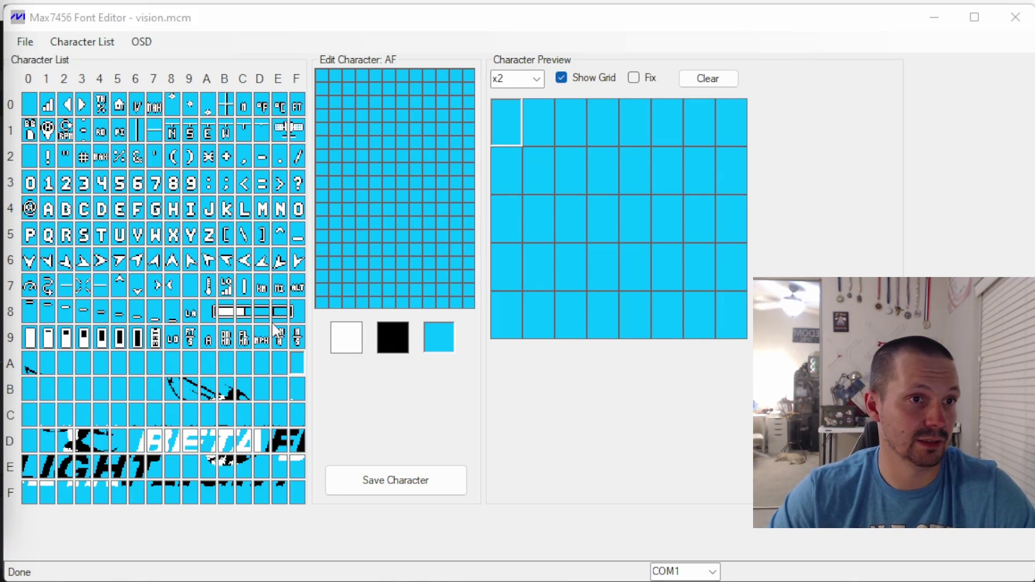
pyautogui.click(245, 215)
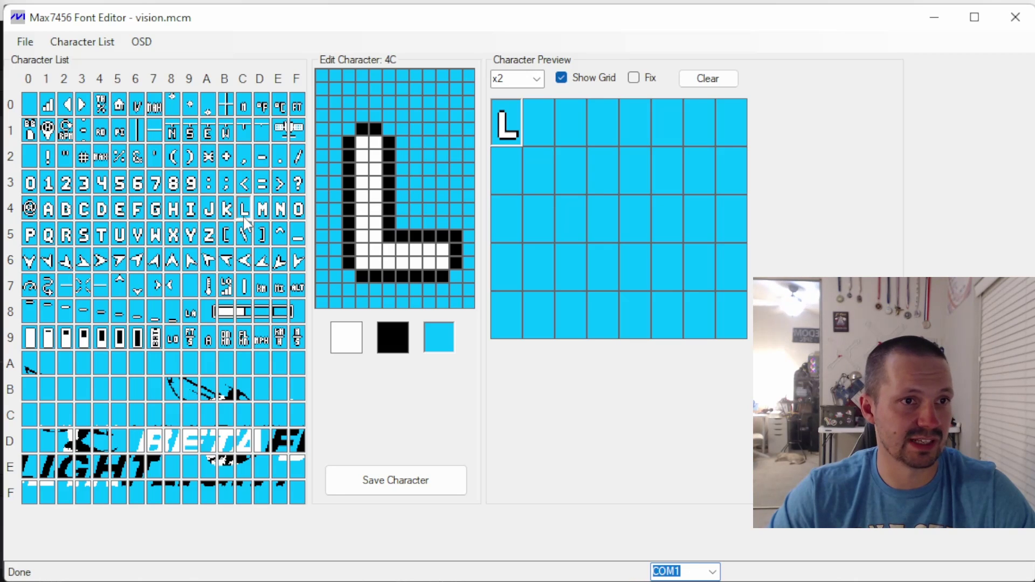
pyautogui.click(441, 337)
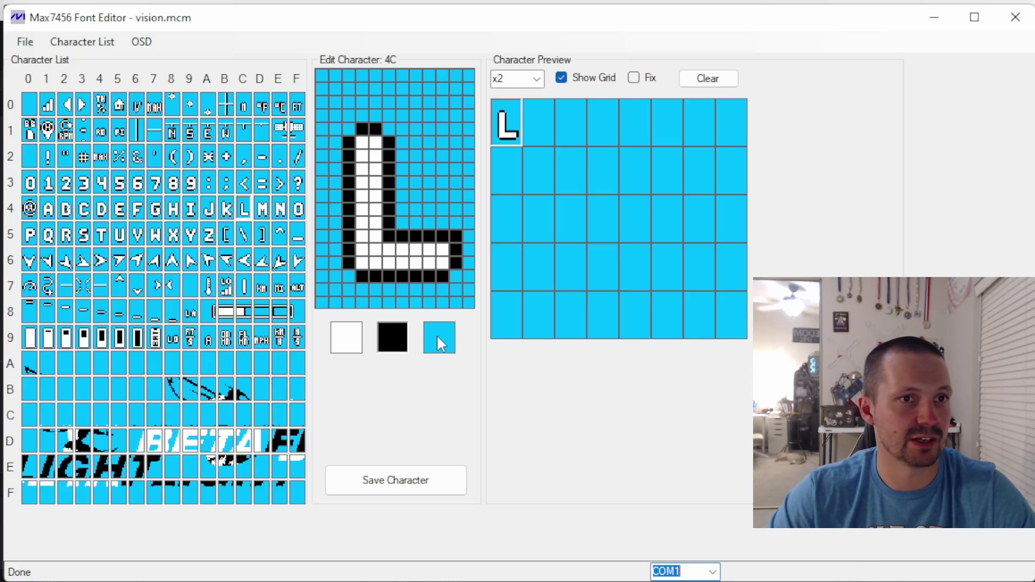
pyautogui.moveTo(375, 102); pyautogui.dragTo(404, 65)
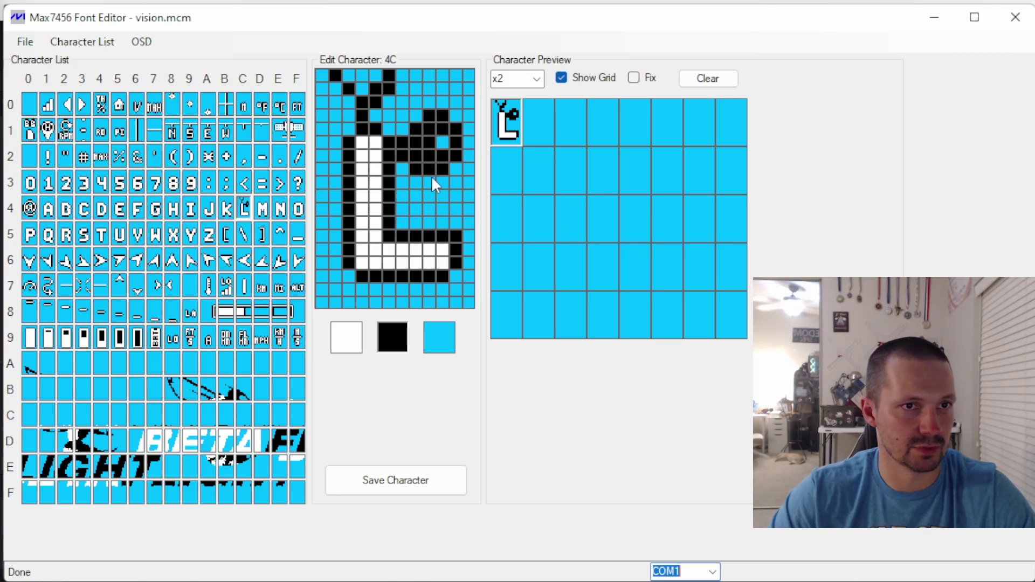
pyautogui.moveTo(376, 293); pyautogui.dragTo(403, 308)
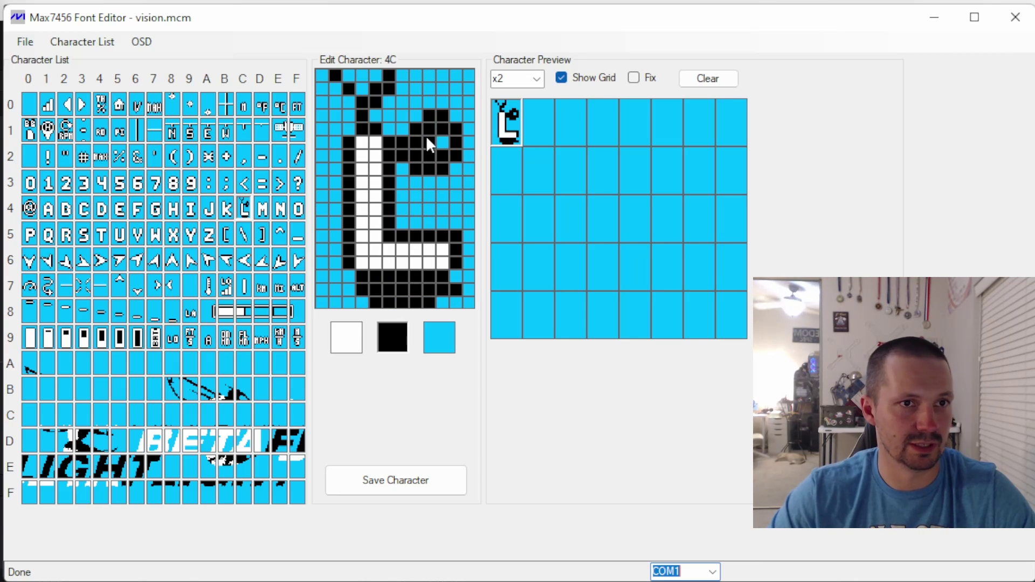
# Save the modified character 4C and save the vision.mcm font file.
pyautogui.click(405, 490)
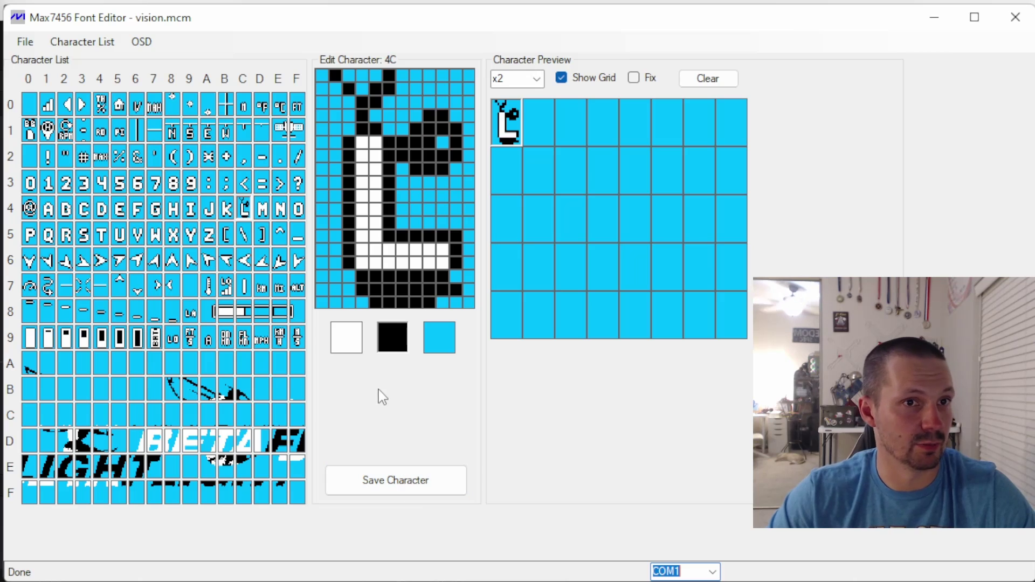
pyautogui.click(380, 481)
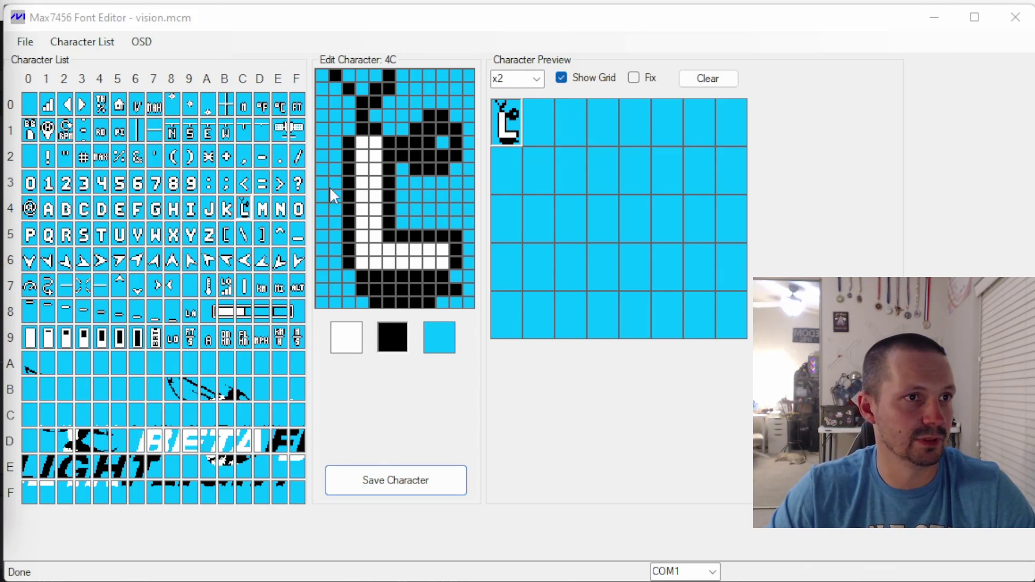
pyautogui.click(30, 44)
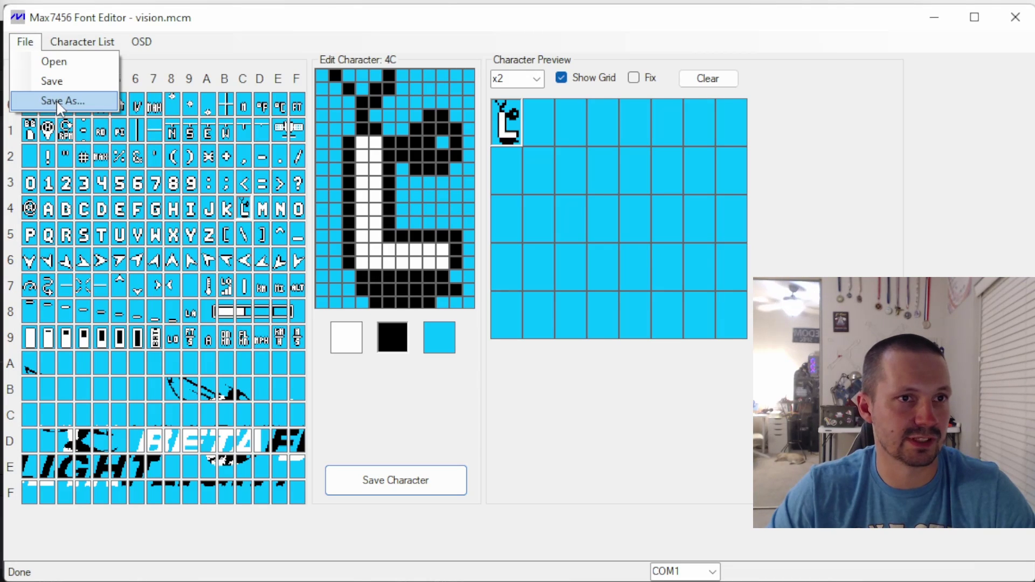
pyautogui.click(48, 82)
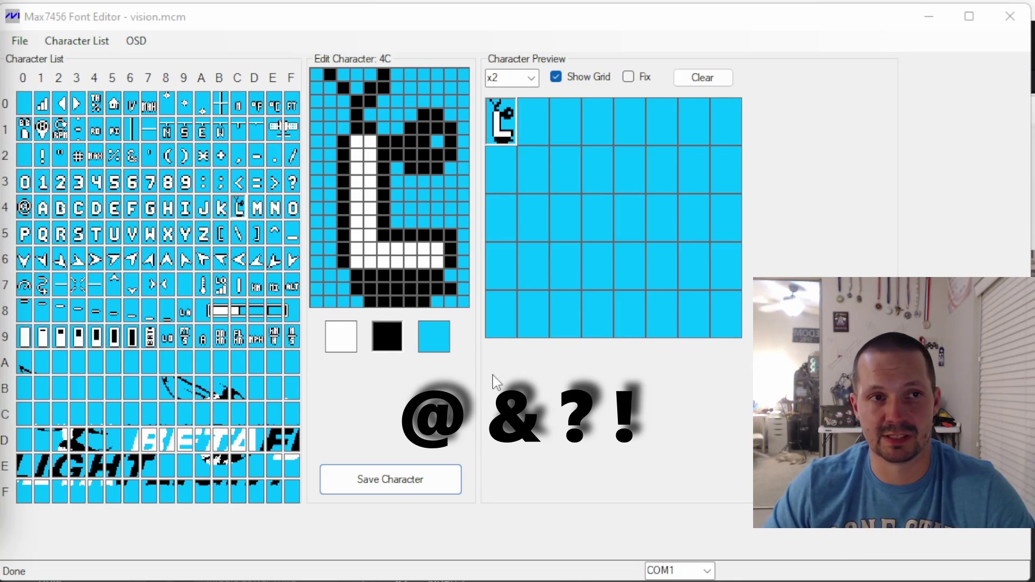
# Arrange the apostrophe, comma, @ and = characters as a two-by-two block in the first cells of the preview grid.
pyautogui.click(294, 182)
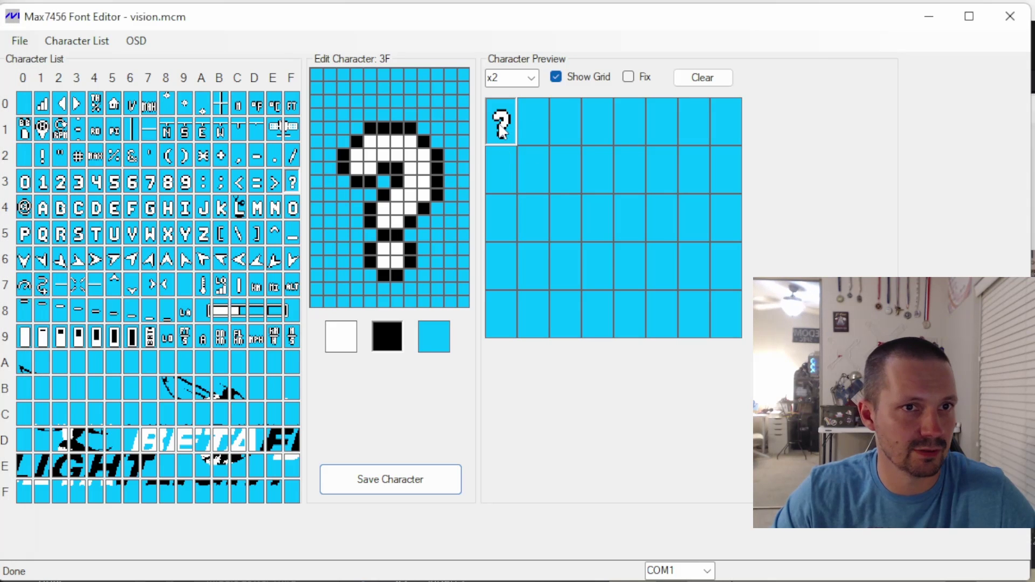
pyautogui.click(151, 153)
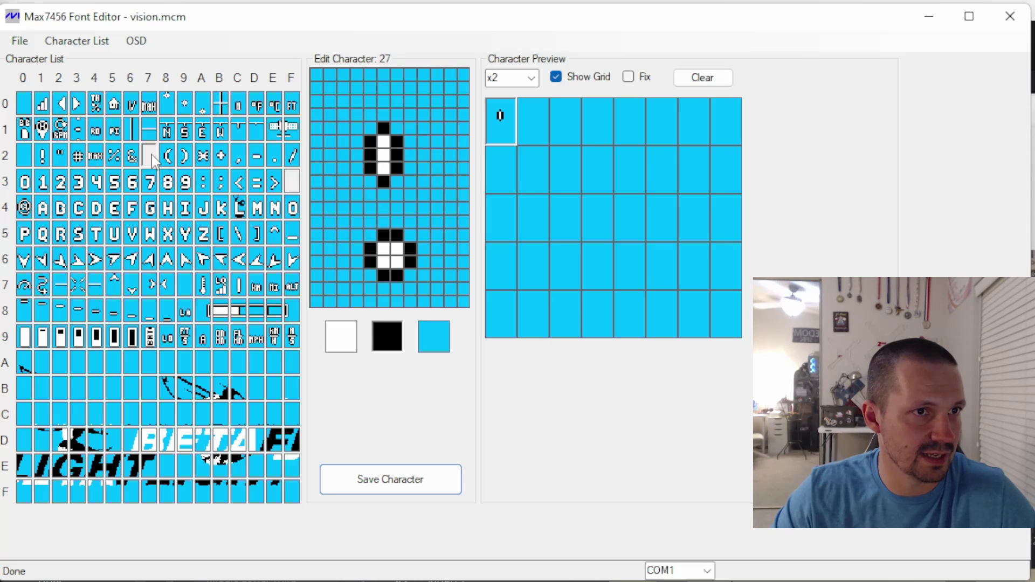
pyautogui.click(539, 122)
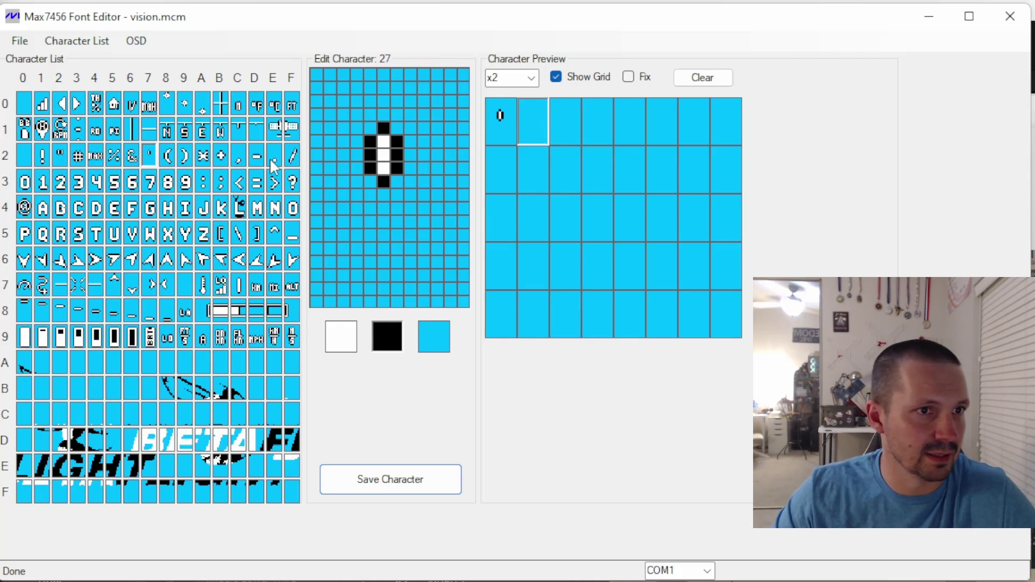
pyautogui.click(239, 158)
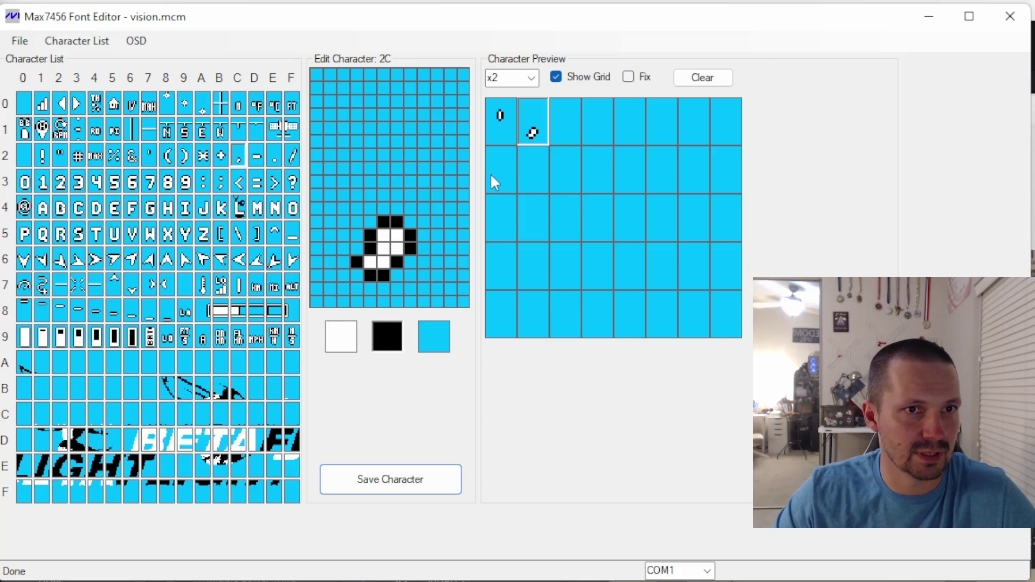
pyautogui.click(506, 174)
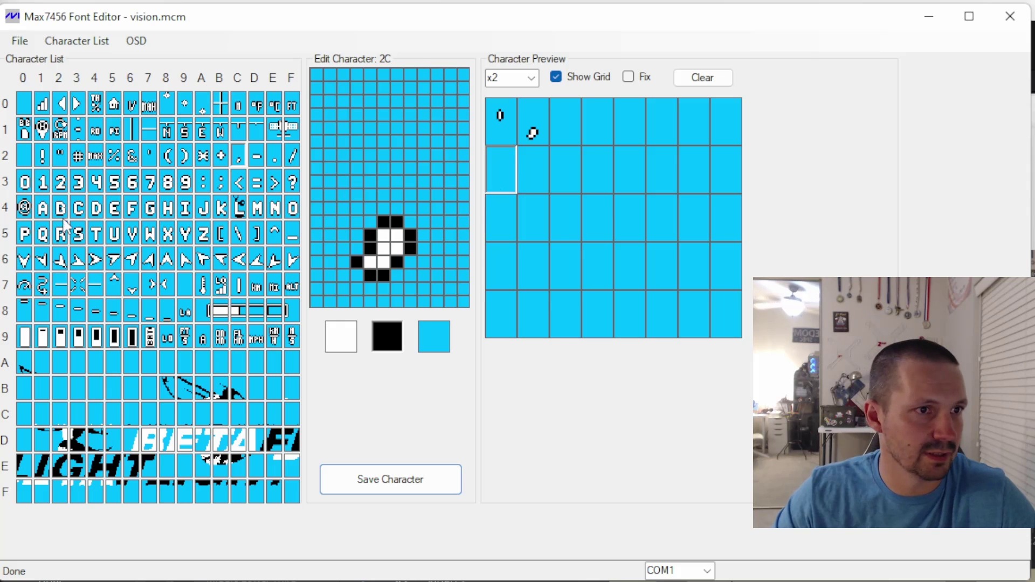
pyautogui.click(25, 208)
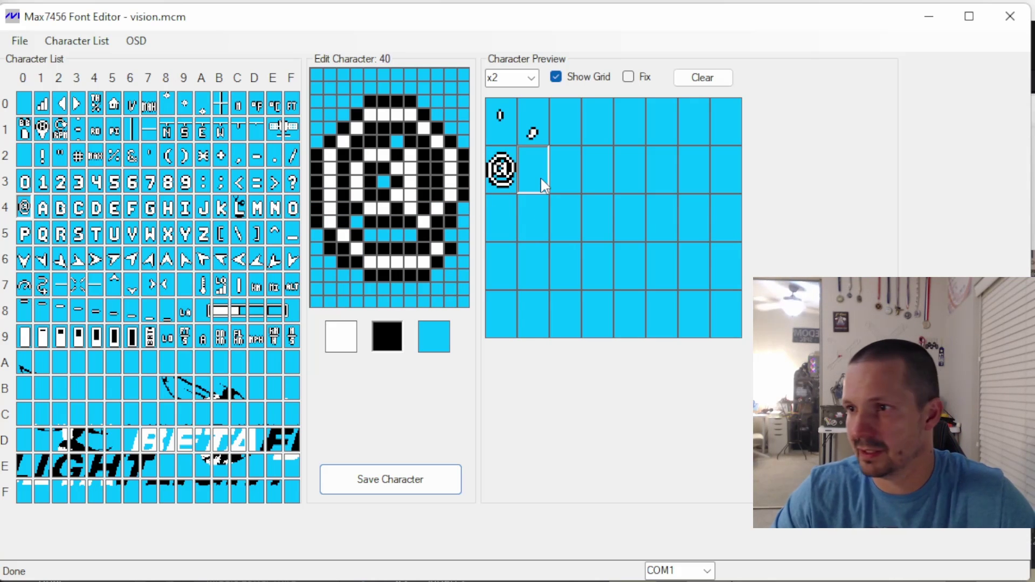
pyautogui.click(258, 183)
# Switch to Betaflight Configurator's CLI and set the craft name to an apostrophe followed by a comma with "set name = ',".
pyautogui.hotkey('alt', 'Tab')
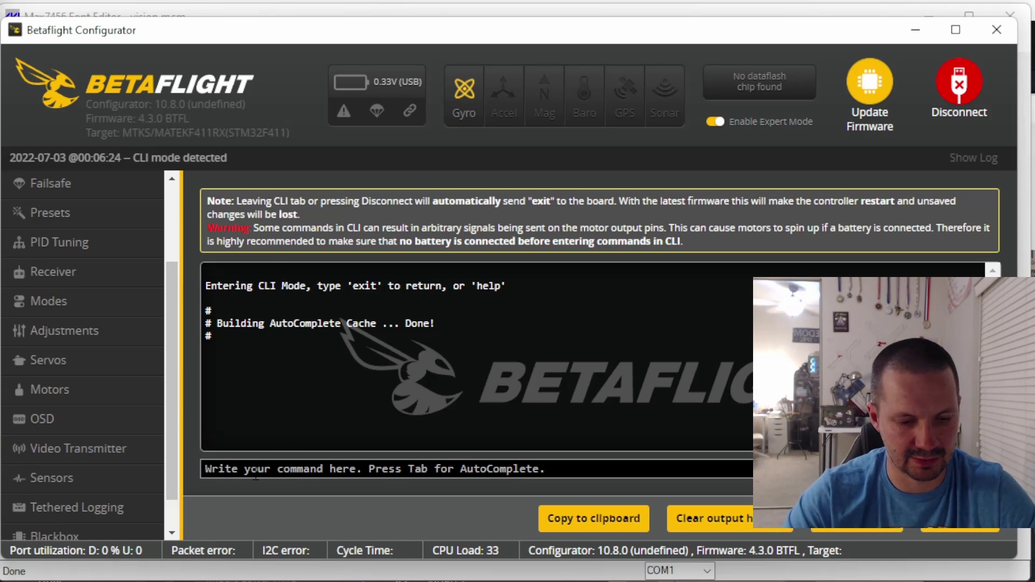
pyautogui.write('set name =')
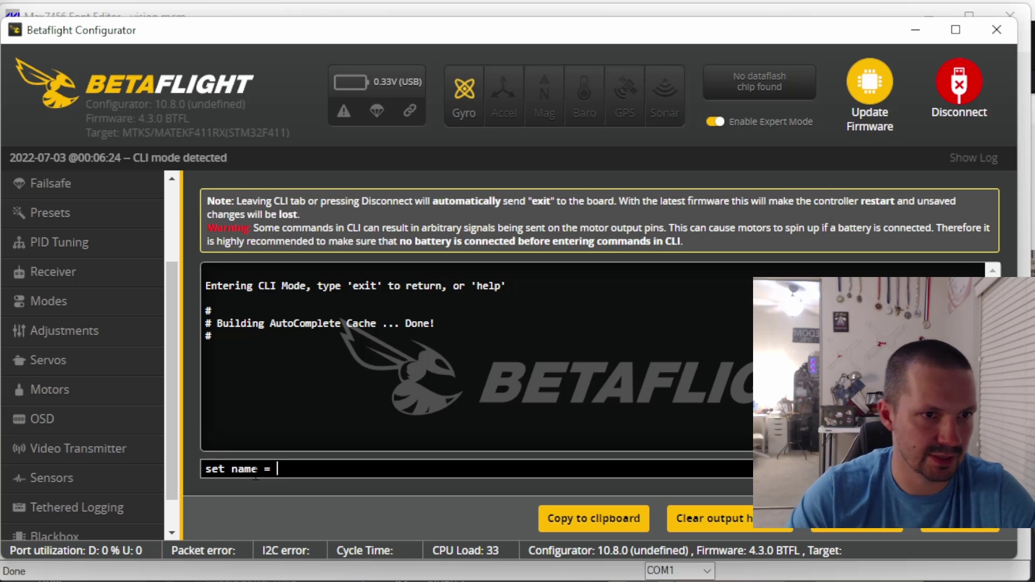
pyautogui.moveTo(557, 16); pyautogui.dragTo(561, 161)
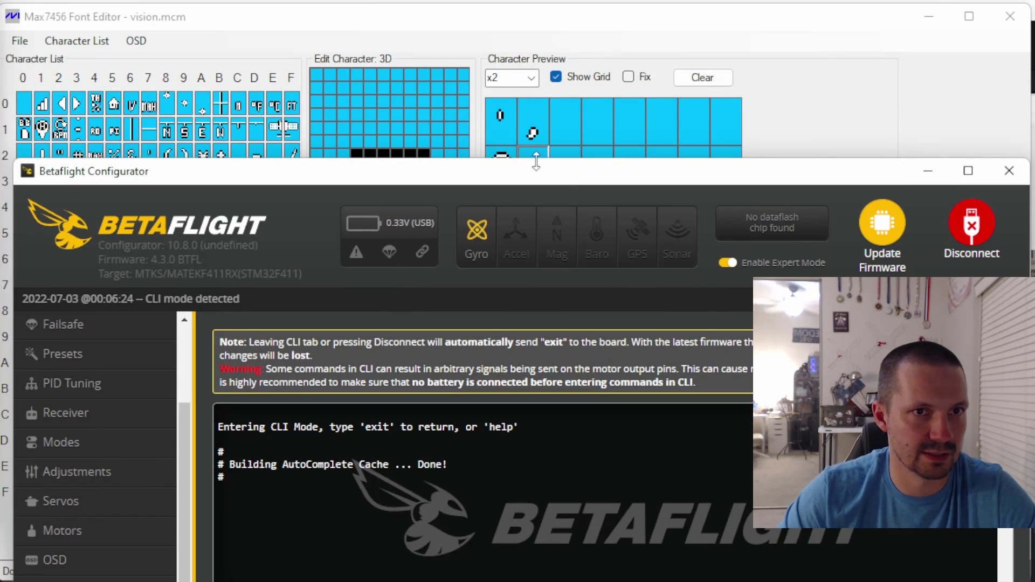
pyautogui.moveTo(541, 178); pyautogui.dragTo(542, 79)
pyautogui.write("'")
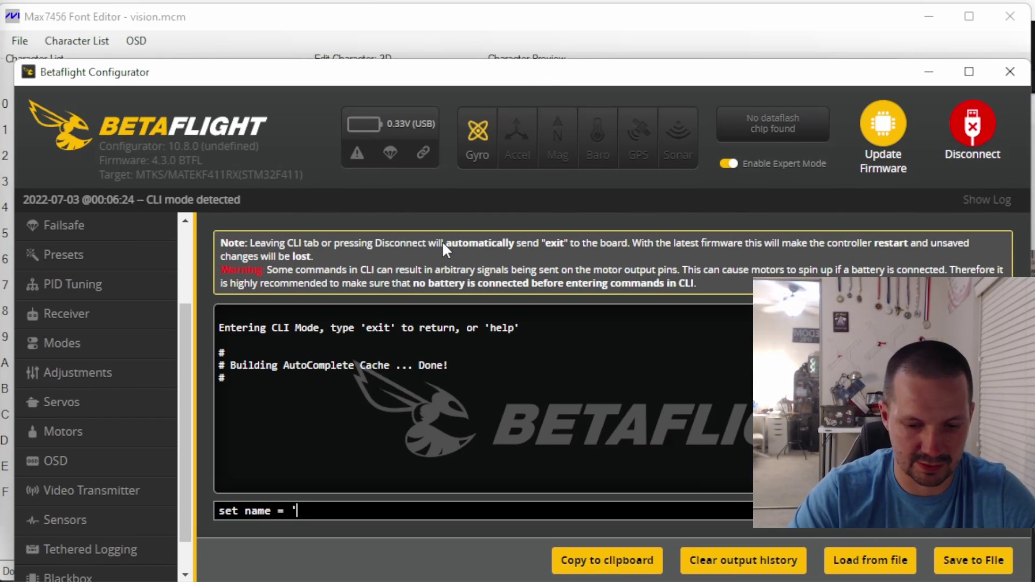
pyautogui.write(',')
pyautogui.press('Return')
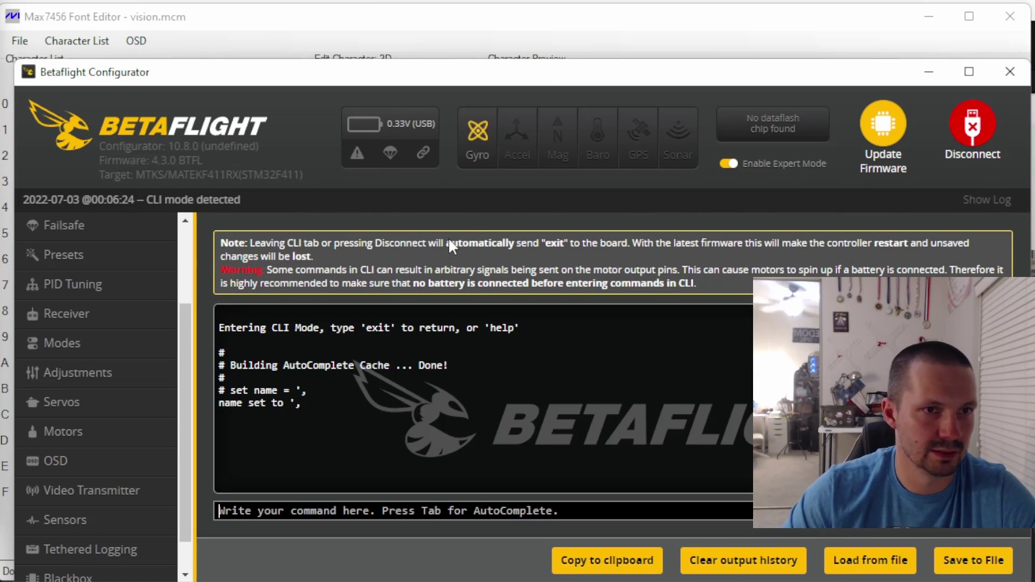
# Set the display name to the lower two preview characters with the CLI command "set display_name = @=".
pyautogui.moveTo(504, 76); pyautogui.dragTo(512, 212)
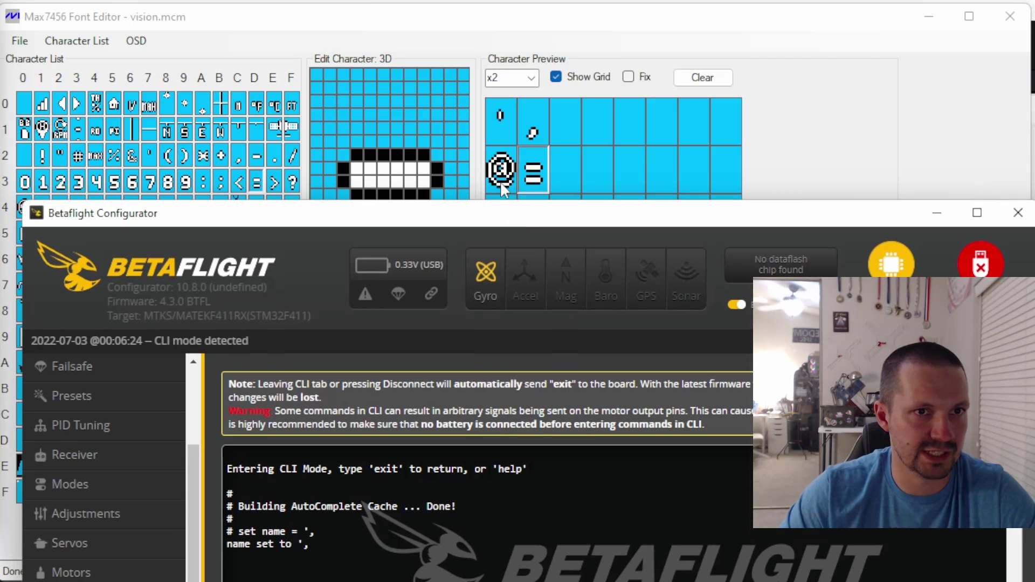
pyautogui.moveTo(546, 222); pyautogui.dragTo(560, 86)
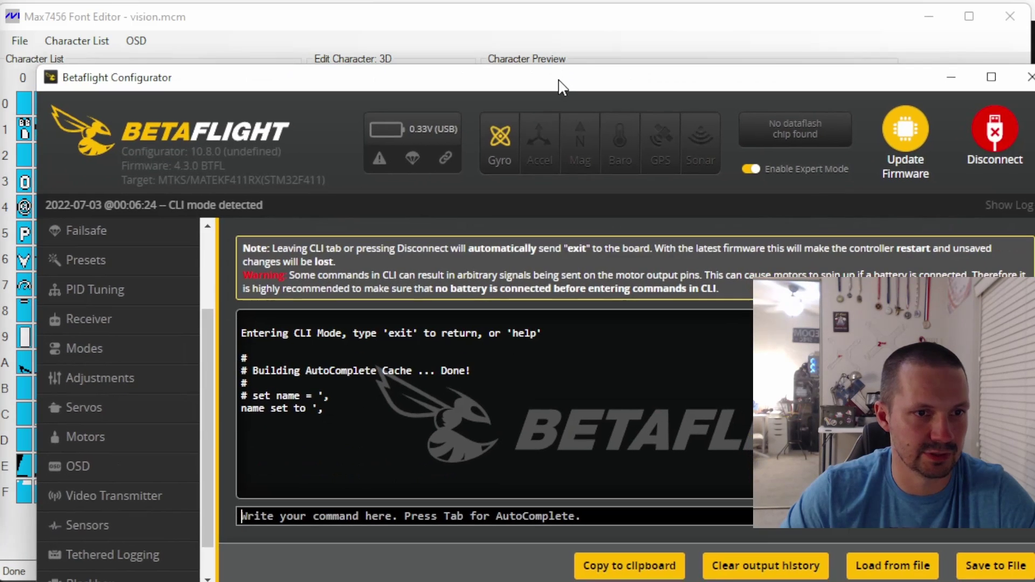
pyautogui.write('set disp')
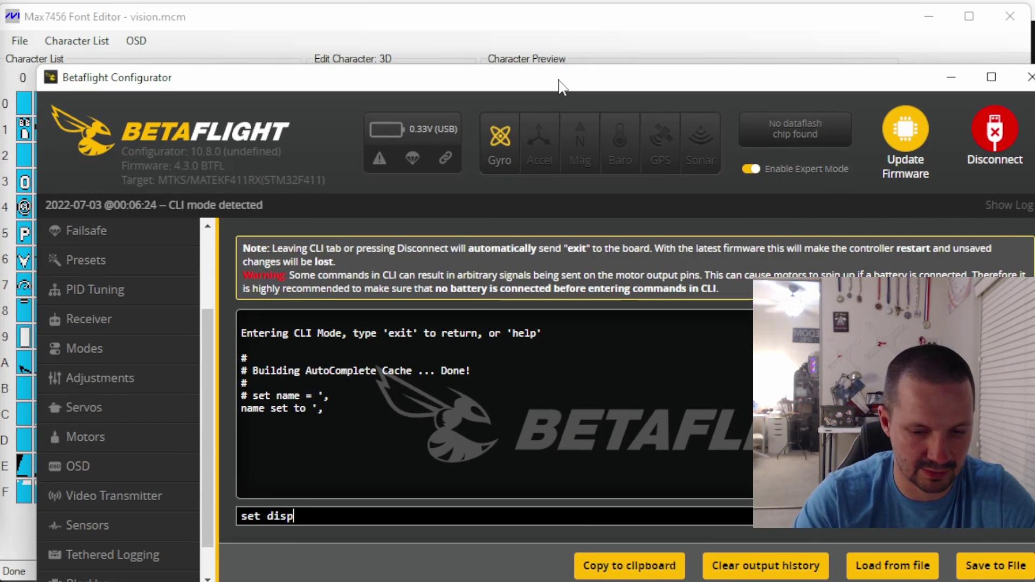
pyautogui.write('lay_name =')
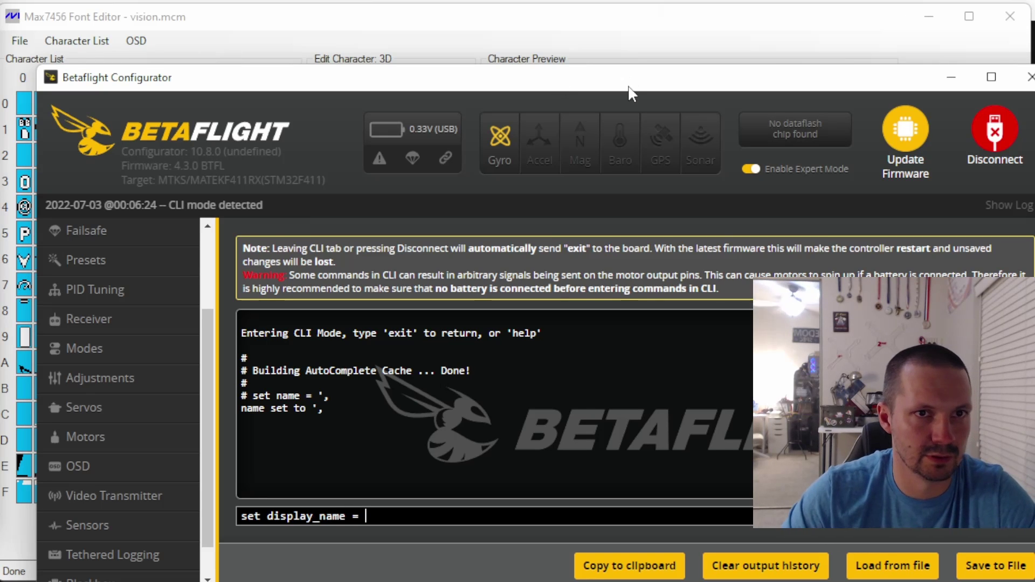
pyautogui.moveTo(629, 86); pyautogui.dragTo(624, 176)
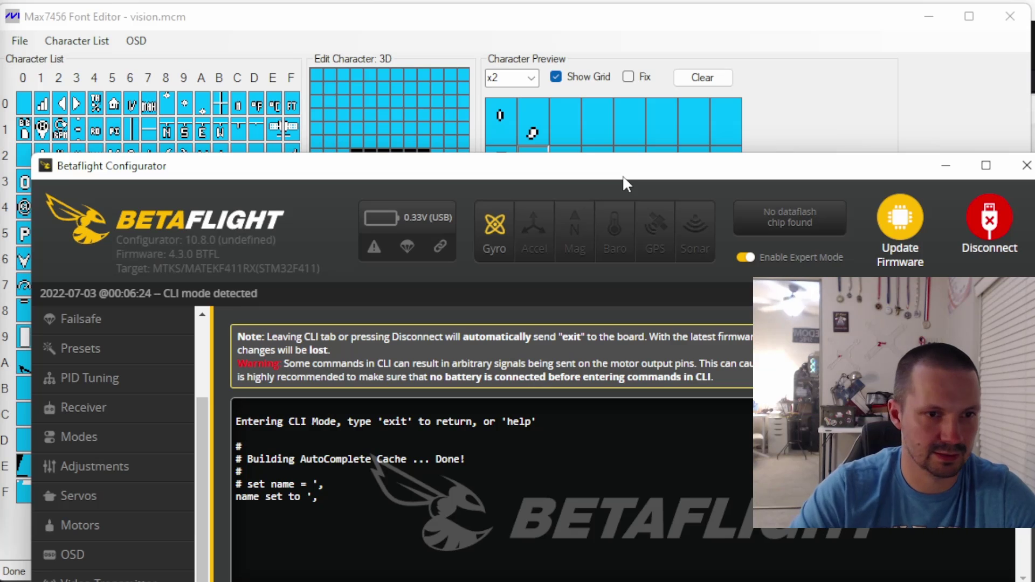
pyautogui.write('@=')
pyautogui.press('Return')
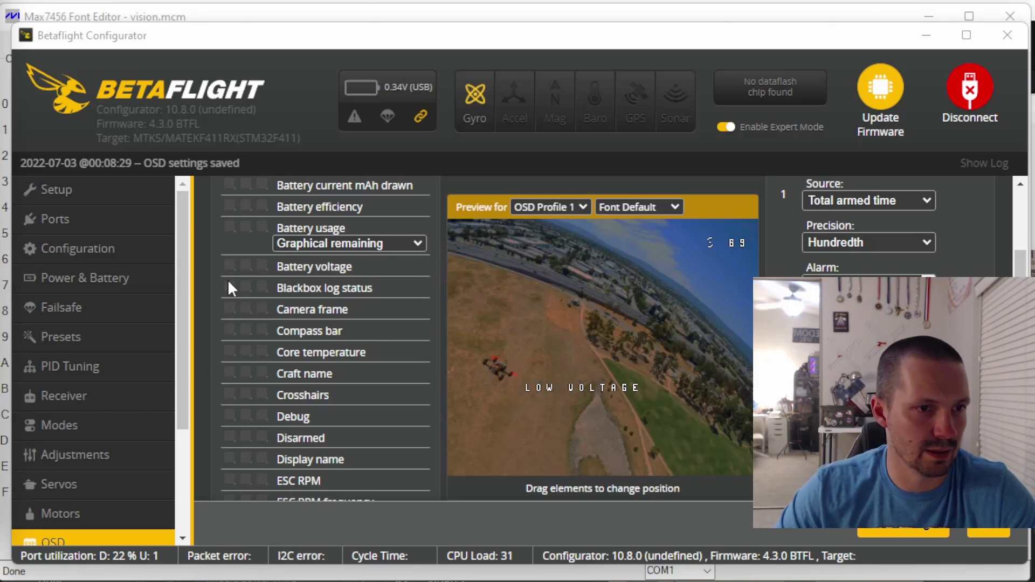
# Enable the Craft name and Display name OSD elements for the first profile and save the OSD settings.
pyautogui.click(225, 371)
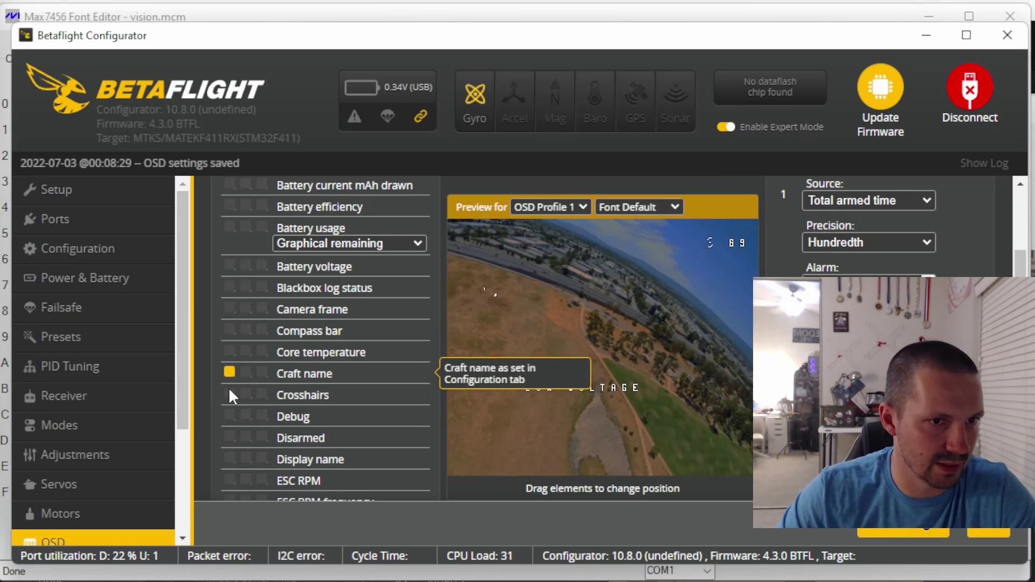
pyautogui.click(229, 459)
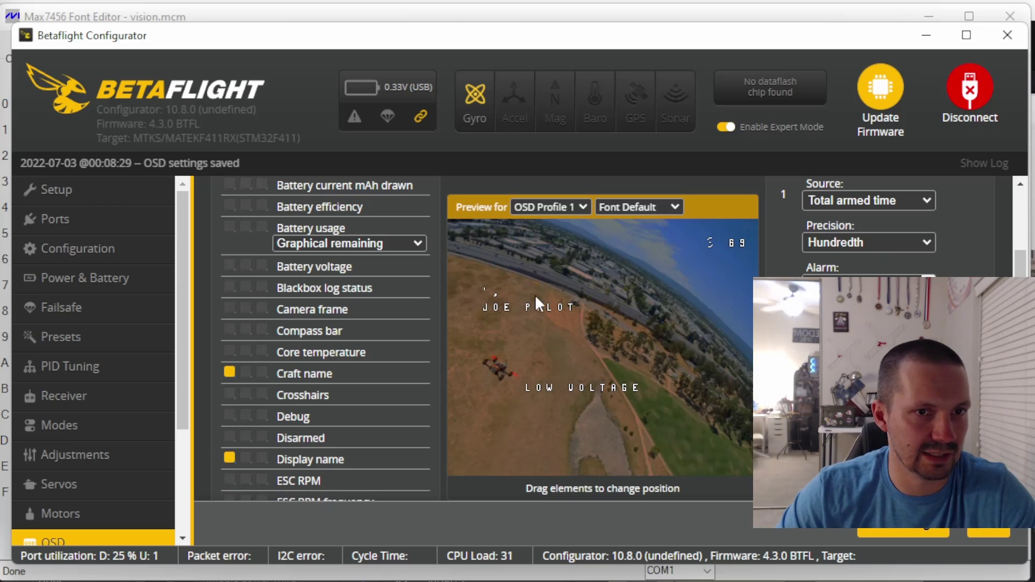
pyautogui.click(1007, 541)
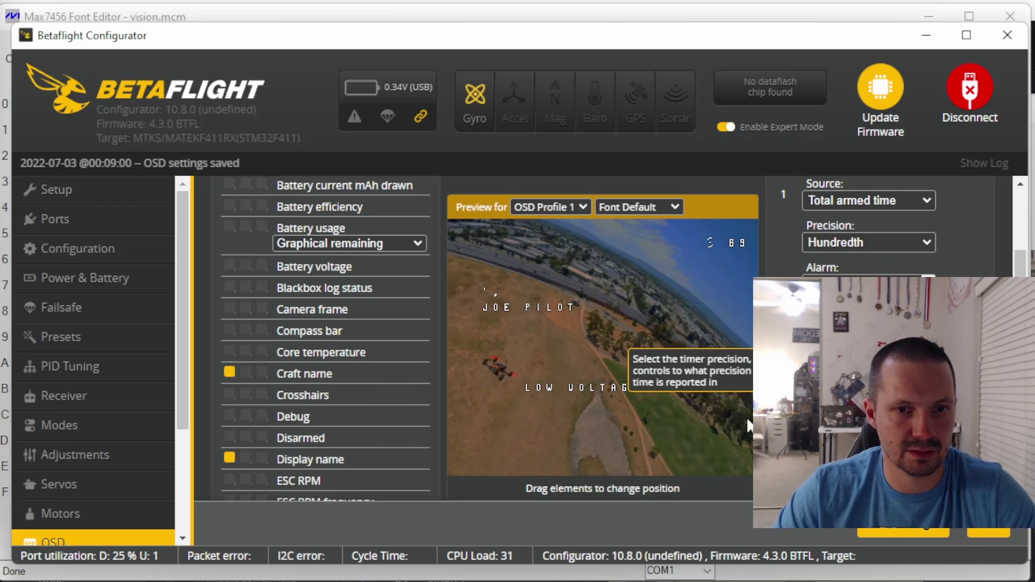
# Open the OSD Font Manager and choose the Impact font preset.
pyautogui.click(889, 533)
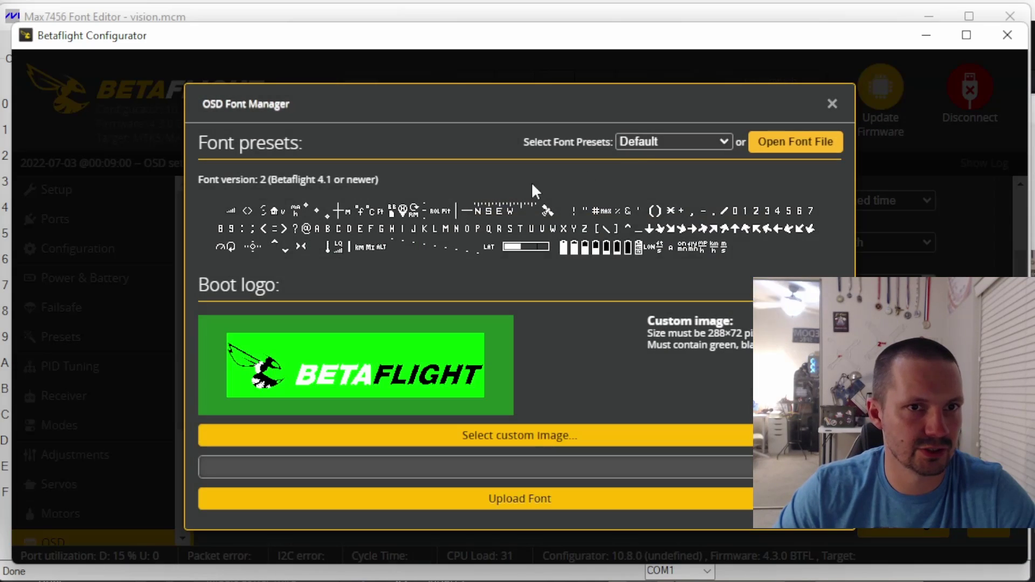
pyautogui.click(639, 140)
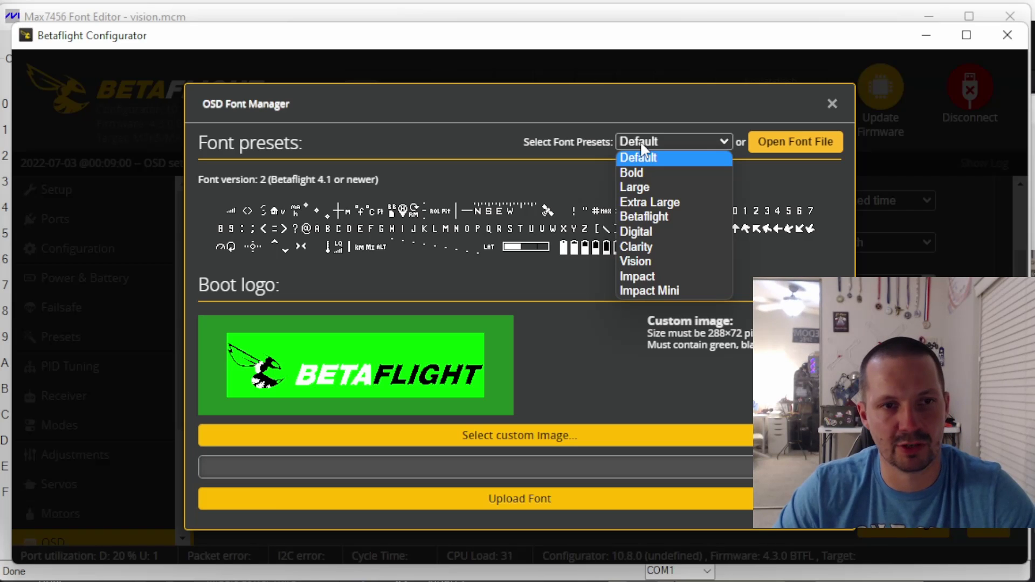
pyautogui.click(650, 275)
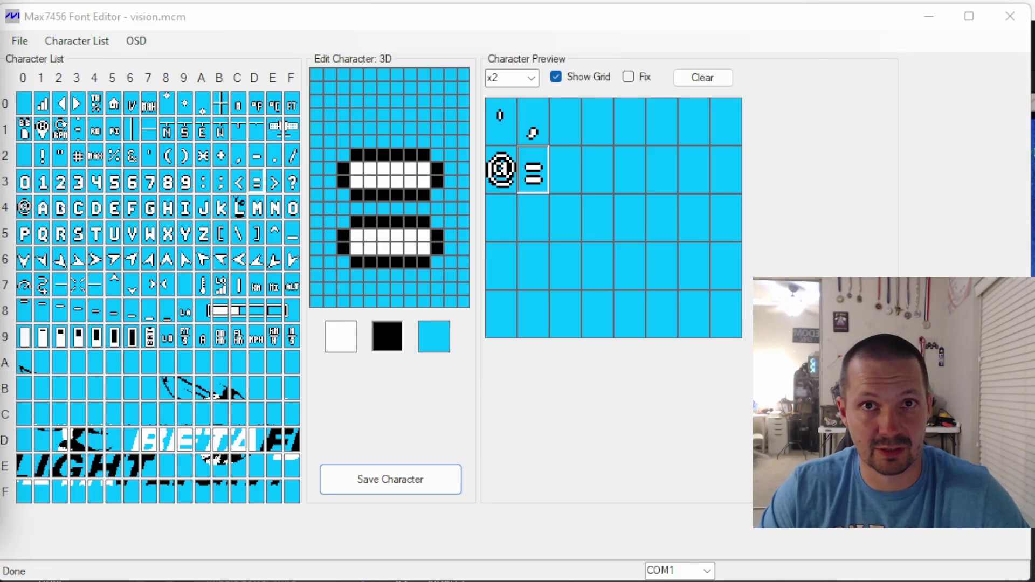
# Try the 9 character in place of the = in the preview block, and restore the = character.
pyautogui.click(502, 170)
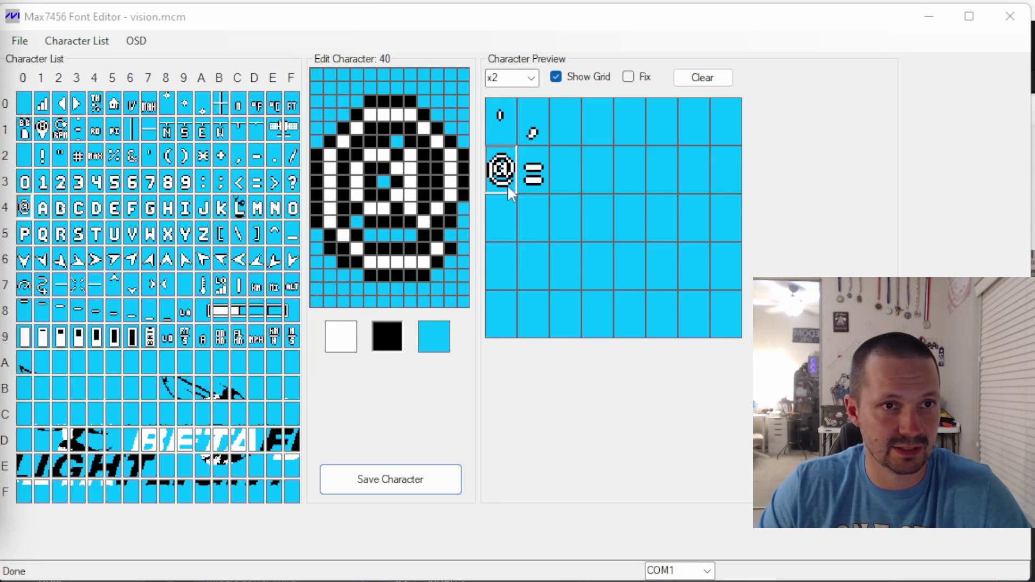
pyautogui.click(536, 176)
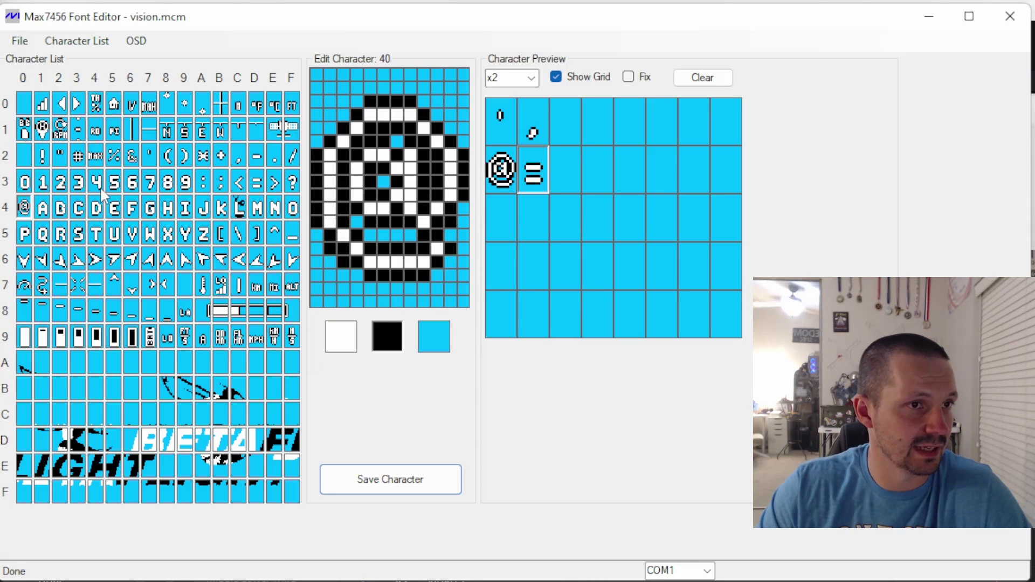
pyautogui.click(185, 182)
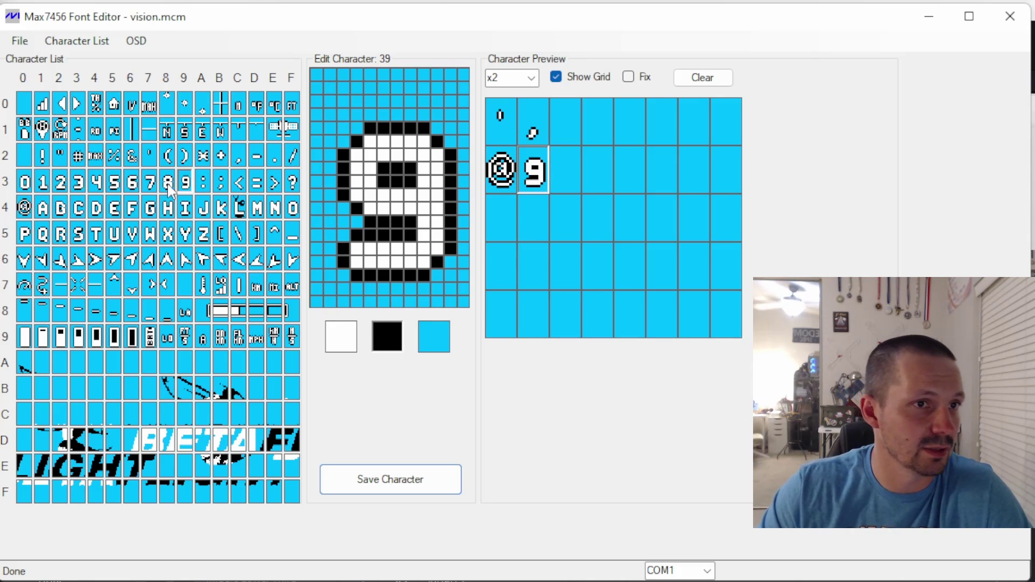
pyautogui.click(257, 182)
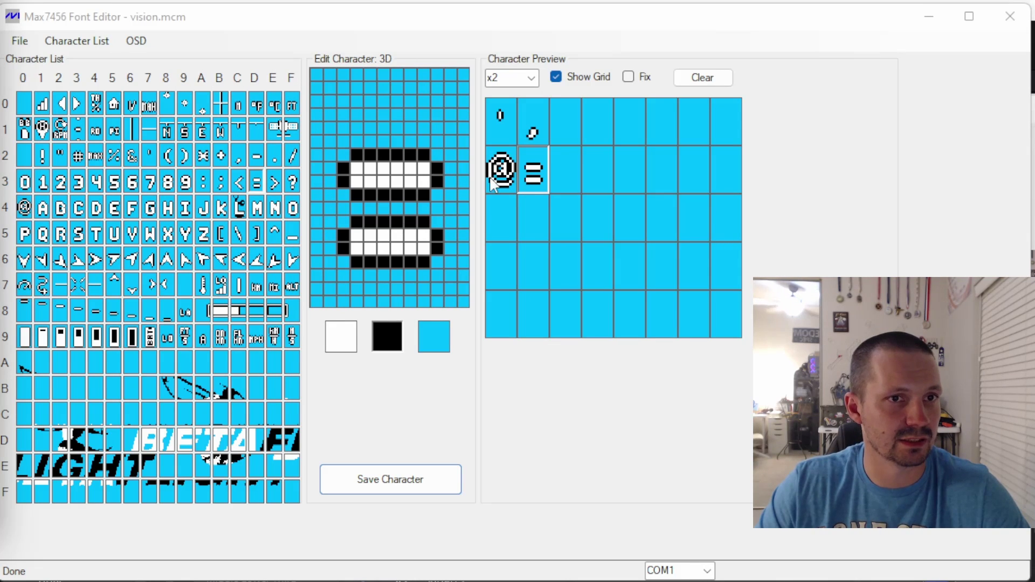
# Select the apostrophe (character 27) for the first preview cell and erase all its pixels to transparent.
pyautogui.click(497, 127)
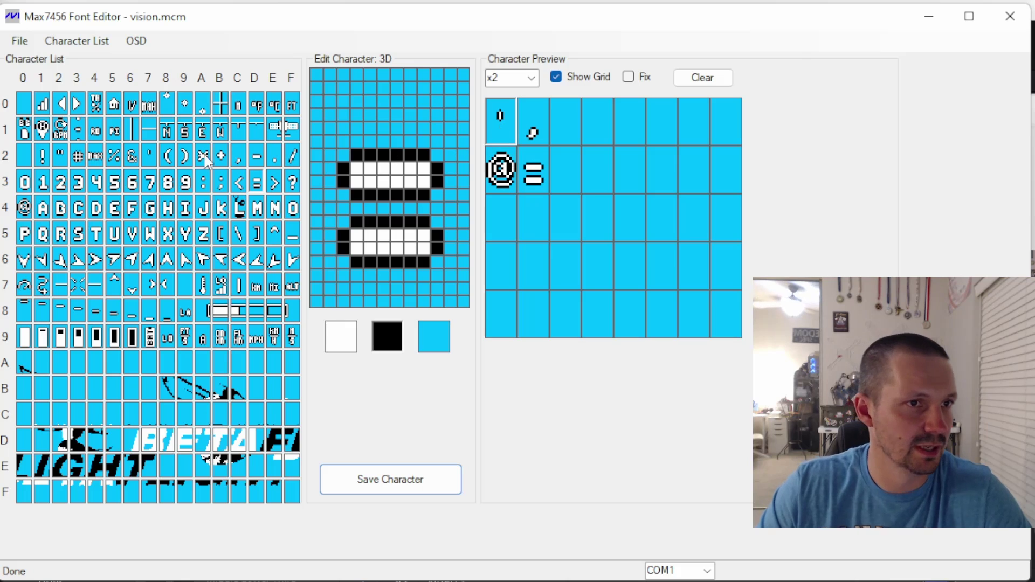
pyautogui.click(151, 158)
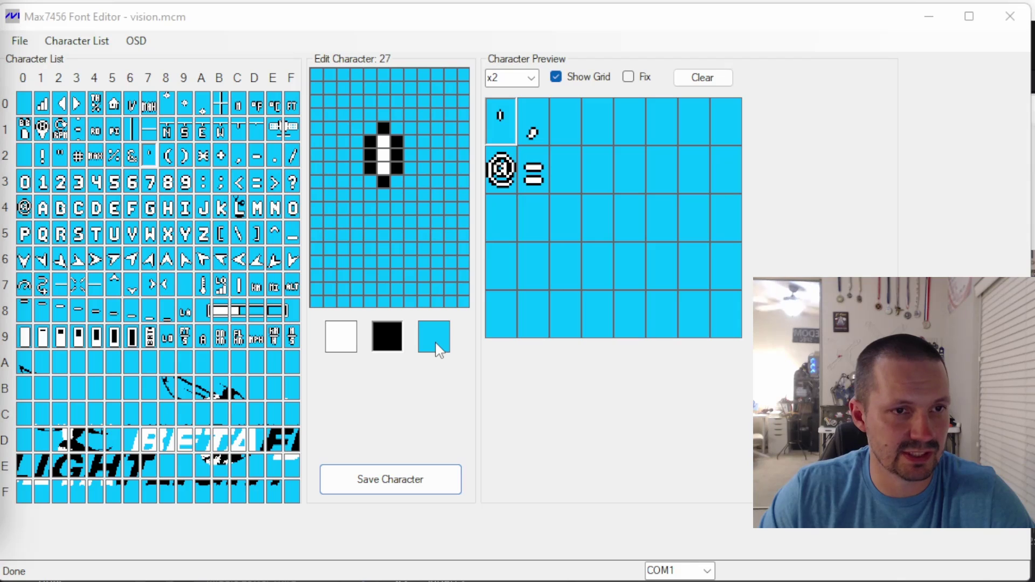
pyautogui.click(384, 130)
pyautogui.moveTo(370, 141); pyautogui.dragTo(366, 173)
# Paint a curved black outline from the bottom to the upper right edge of character 27 and fill its inside white.
pyautogui.click(387, 347)
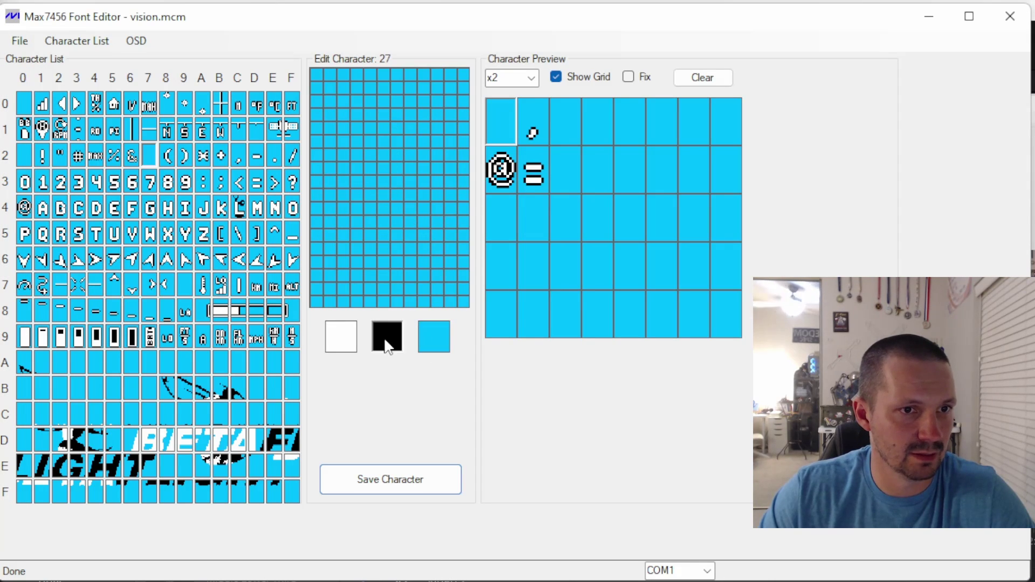
pyautogui.moveTo(352, 165)
pyautogui.mouseDown()
pyautogui.moveTo(448, 210)
pyautogui.moveTo(370, 133)
pyautogui.mouseUp()
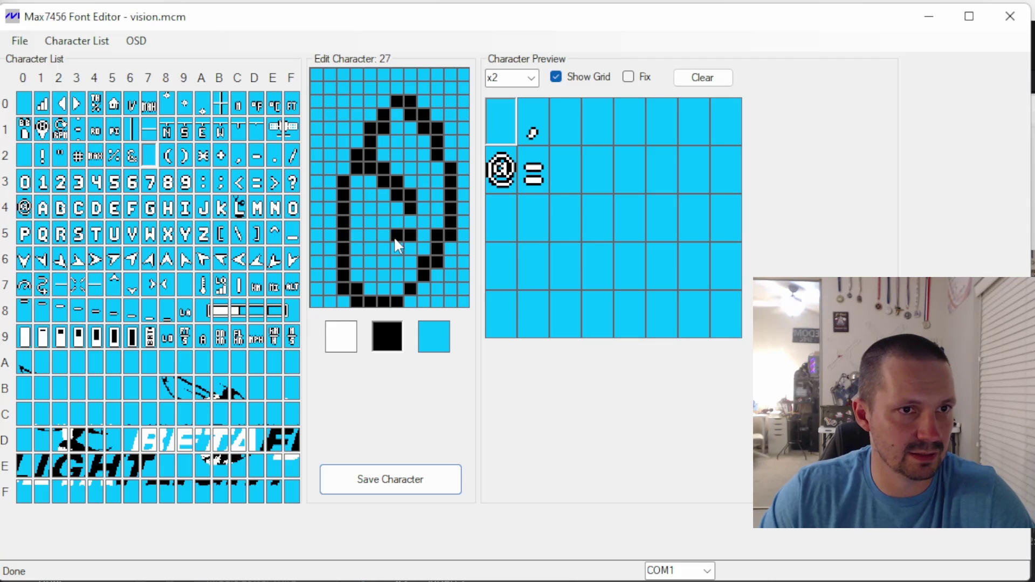
pyautogui.moveTo(407, 102); pyautogui.dragTo(357, 176)
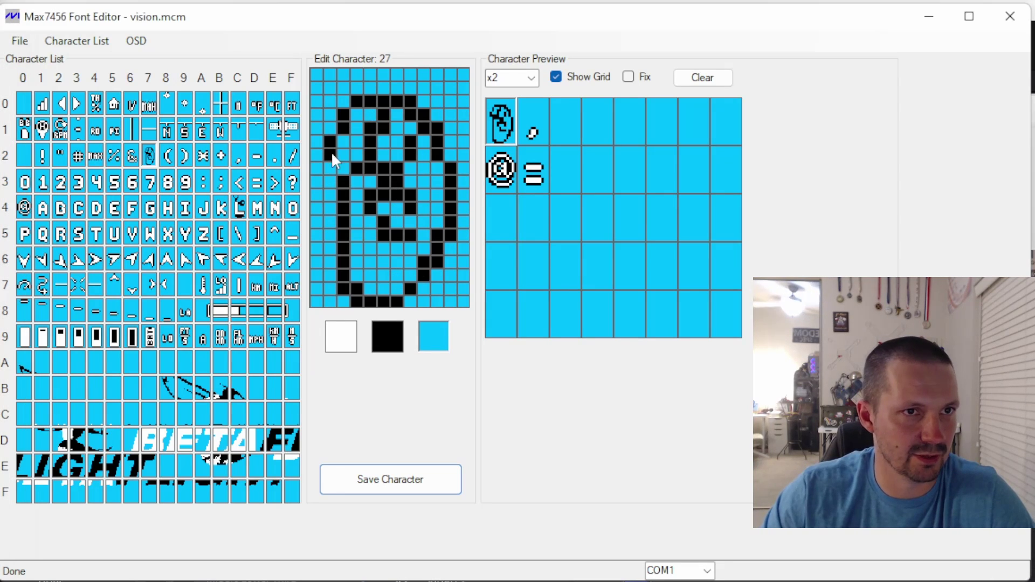
pyautogui.moveTo(424, 115)
pyautogui.mouseDown()
pyautogui.moveTo(386, 260)
pyautogui.moveTo(345, 291)
pyautogui.moveTo(332, 125)
pyautogui.moveTo(422, 124)
pyautogui.moveTo(387, 228)
pyautogui.moveTo(451, 117)
pyautogui.moveTo(354, 295)
pyautogui.moveTo(427, 158)
pyautogui.mouseUp()
pyautogui.click(341, 336)
pyautogui.moveTo(392, 273)
pyautogui.mouseDown()
pyautogui.moveTo(405, 242)
pyautogui.moveTo(433, 231)
pyautogui.moveTo(447, 302)
pyautogui.moveTo(458, 224)
pyautogui.mouseUp()
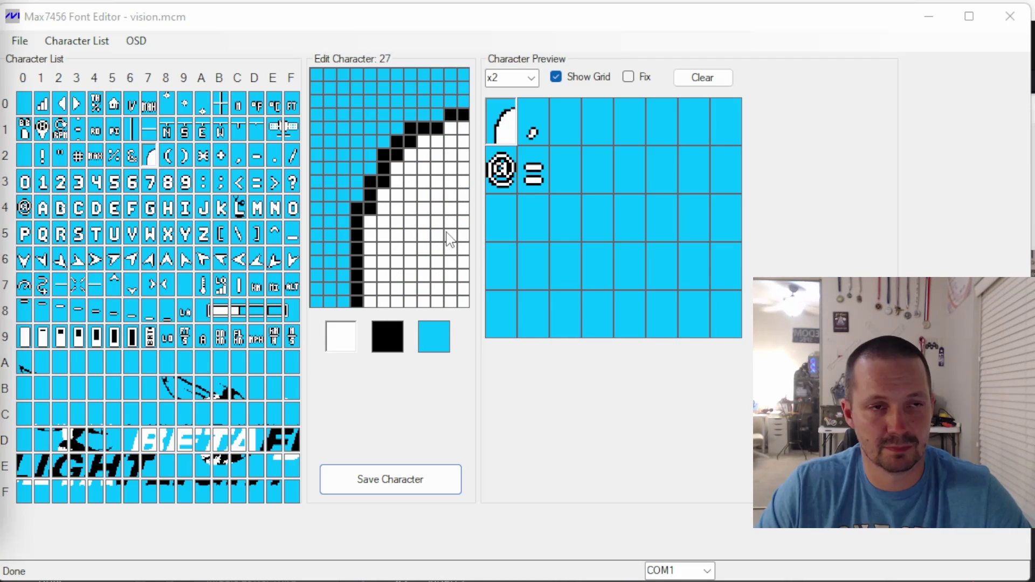
# Save the redrawn character 27 and save the vision.mcm font file.
pyautogui.click(380, 474)
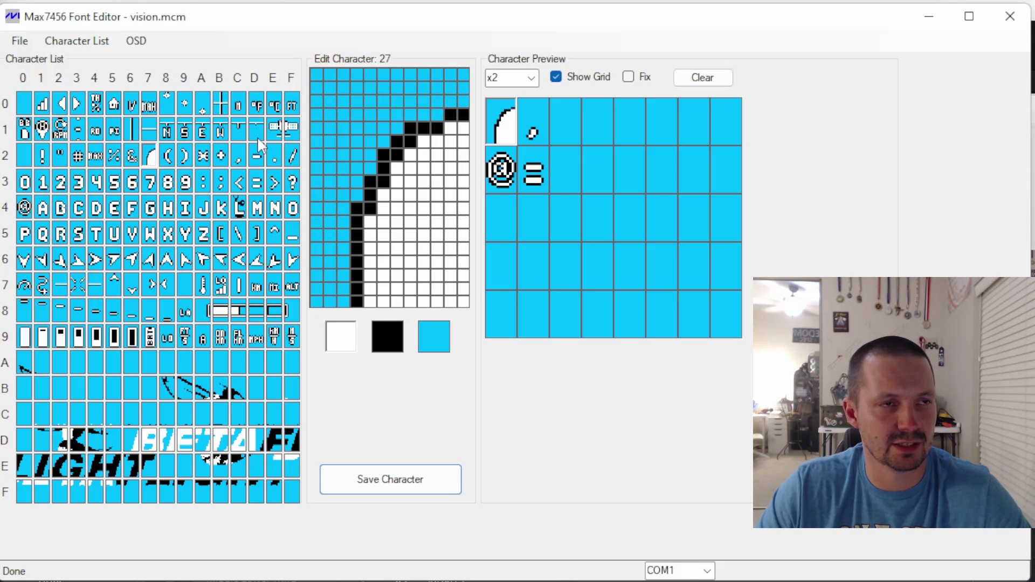
pyautogui.click(20, 40)
pyautogui.click(42, 79)
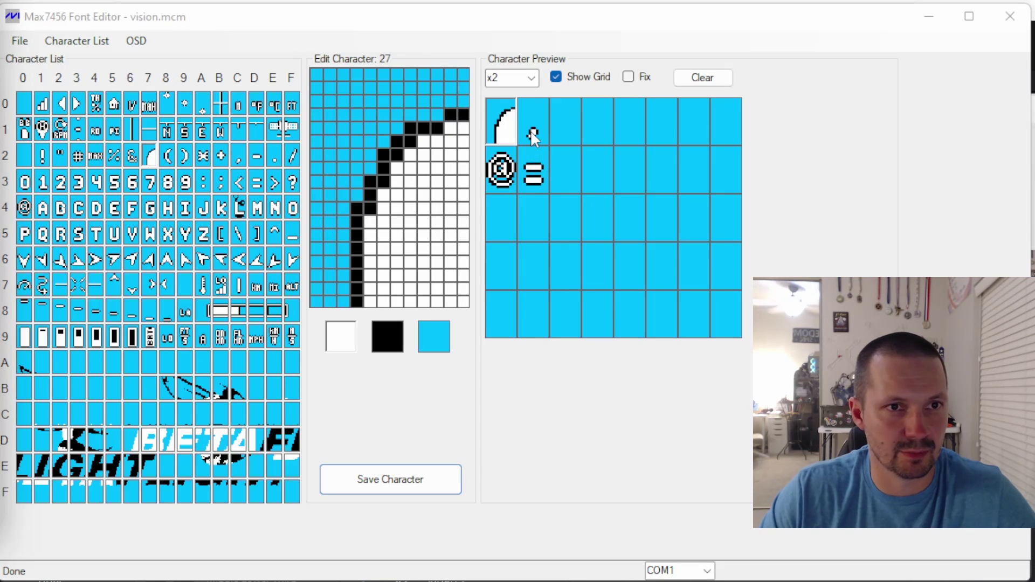
# Redraw the comma (character 2C) as the white-filled, black-outlined upper-right quarter of the head and save the character.
pyautogui.click(238, 157)
pyautogui.click(344, 344)
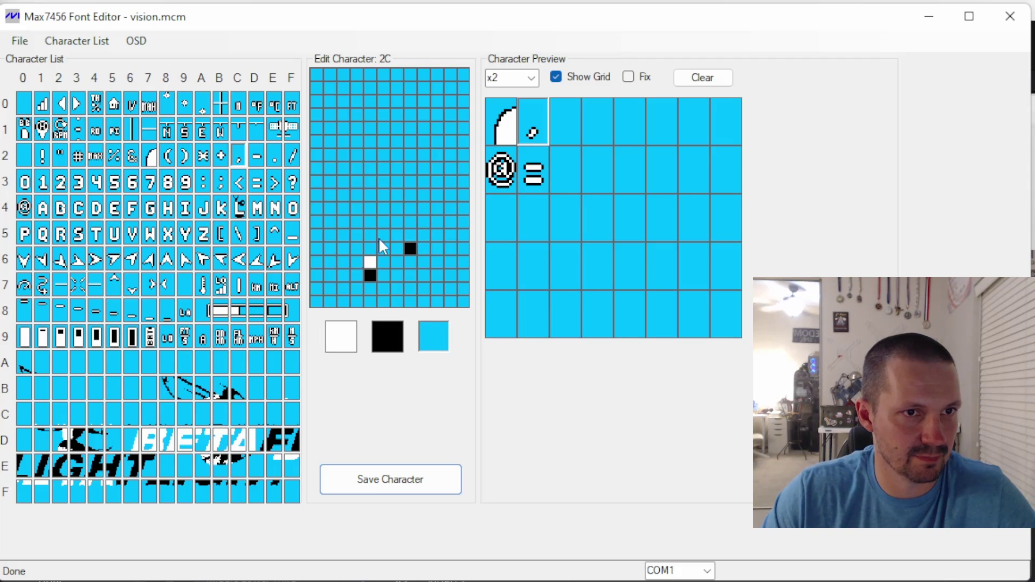
pyautogui.moveTo(356, 126)
pyautogui.mouseDown()
pyautogui.moveTo(451, 295)
pyautogui.moveTo(314, 115)
pyautogui.moveTo(318, 238)
pyautogui.moveTo(344, 295)
pyautogui.mouseUp()
pyautogui.click(342, 337)
pyautogui.click(390, 480)
# Redraw the @ (character 40) as the white-filled, black-outlined lower-left quarter of the head and save the character.
pyautogui.click(24, 208)
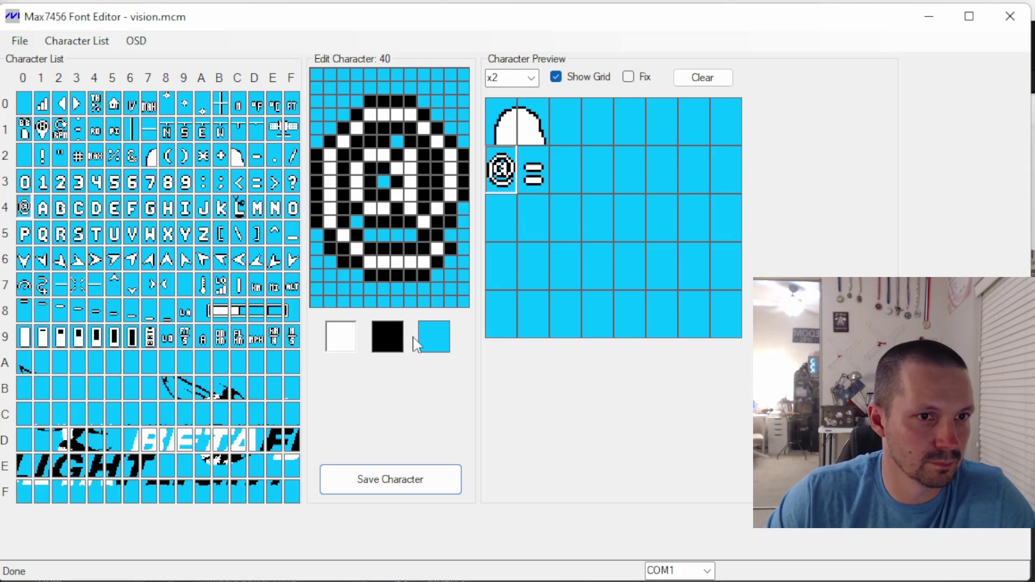
pyautogui.moveTo(345, 161)
pyautogui.mouseDown()
pyautogui.moveTo(423, 166)
pyautogui.moveTo(361, 148)
pyautogui.moveTo(464, 181)
pyautogui.mouseUp()
pyautogui.click(341, 337)
pyautogui.moveTo(370, 75)
pyautogui.mouseDown()
pyautogui.moveTo(465, 178)
pyautogui.moveTo(377, 75)
pyautogui.mouseUp()
pyautogui.click(390, 479)
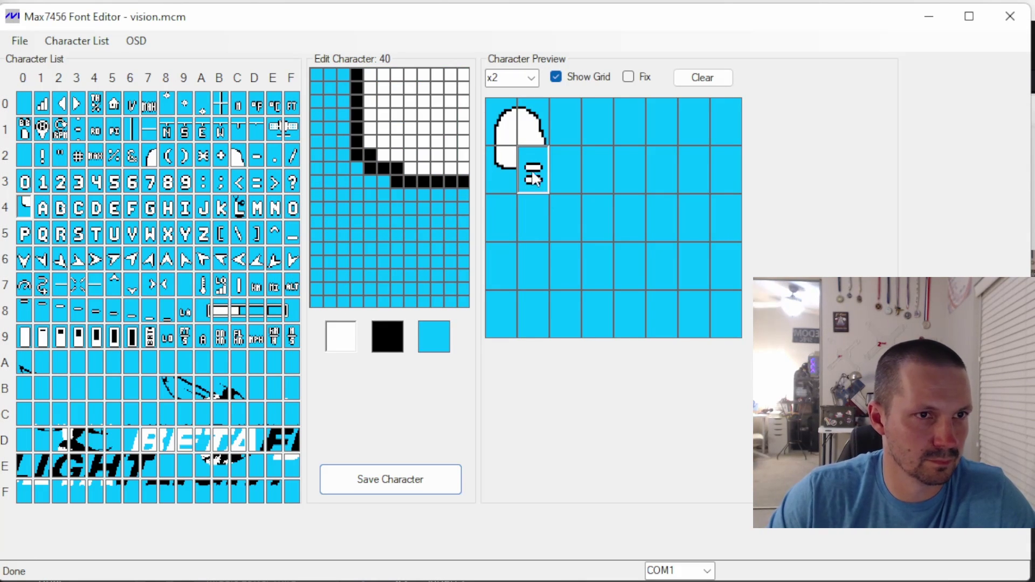
# Redraw the = (character 3D) as the lower-right quarter of the head, with a black outline and white interior.
pyautogui.click(256, 182)
pyautogui.moveTo(436, 227); pyautogui.dragTo(361, 237)
pyautogui.click(387, 337)
pyautogui.moveTo(436, 102)
pyautogui.mouseDown()
pyautogui.moveTo(319, 194)
pyautogui.moveTo(441, 79)
pyautogui.moveTo(451, 129)
pyautogui.mouseUp()
pyautogui.click(341, 337)
pyautogui.click(387, 337)
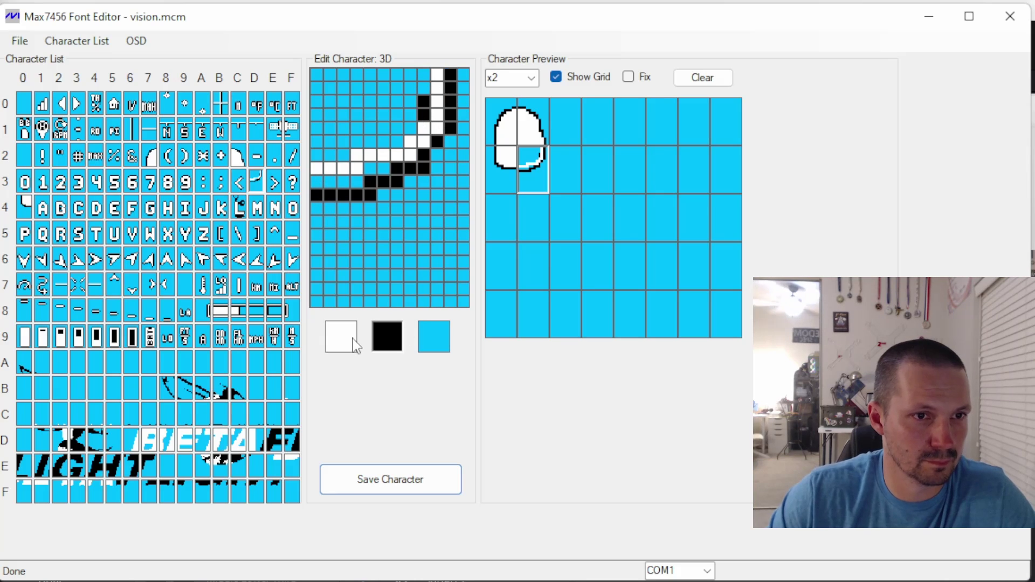
pyautogui.click(341, 337)
pyautogui.moveTo(323, 76); pyautogui.dragTo(421, 162)
pyautogui.click(388, 337)
pyautogui.moveTo(312, 182)
pyautogui.mouseDown()
pyautogui.moveTo(389, 182)
pyautogui.moveTo(377, 195)
pyautogui.moveTo(438, 262)
pyautogui.mouseUp()
pyautogui.click(434, 337)
# Draw a black square-outlined eye with a pupil in each of characters 27 and 2C, and save both characters.
pyautogui.click(148, 157)
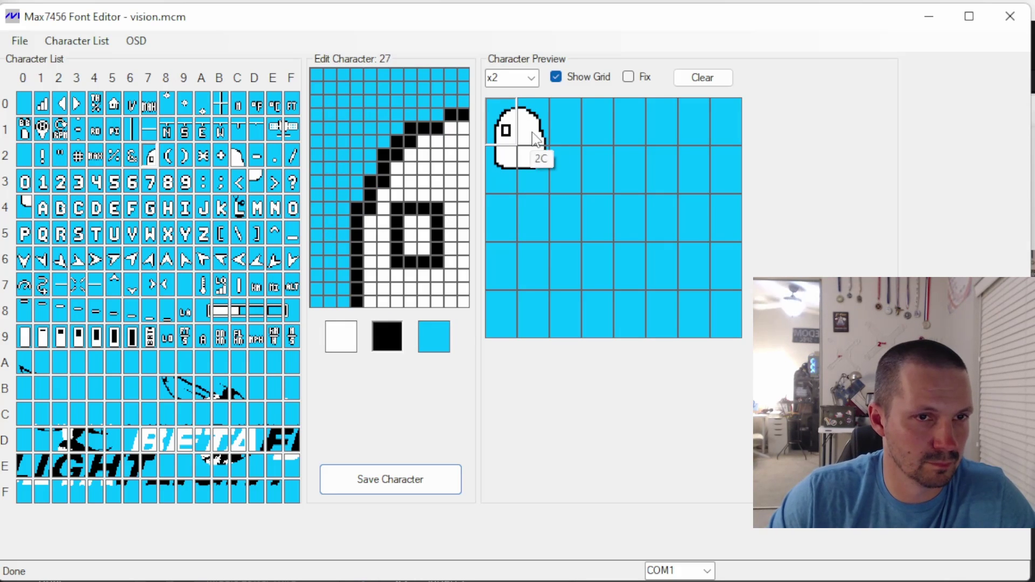
pyautogui.click(390, 479)
pyautogui.click(237, 157)
pyautogui.moveTo(330, 208)
pyautogui.mouseDown()
pyautogui.moveTo(372, 263)
pyautogui.moveTo(378, 221)
pyautogui.mouseUp()
pyautogui.click(391, 480)
pyautogui.click(148, 156)
# Draw a black mouth line across characters 40 and 3D, paint a ragged black beard below it, and save both.
pyautogui.click(24, 207)
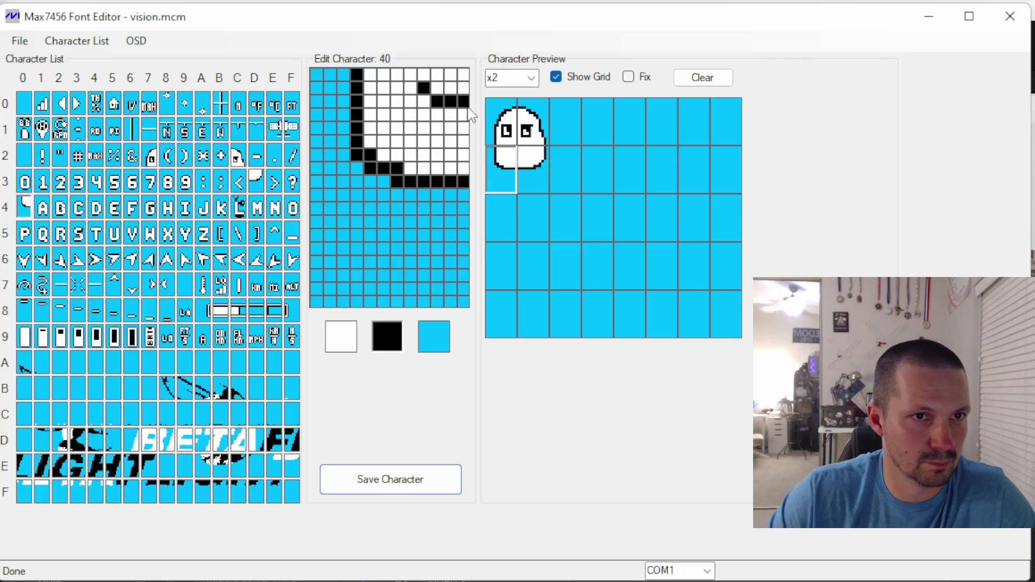
pyautogui.click(257, 180)
pyautogui.moveTo(389, 192); pyautogui.dragTo(345, 269)
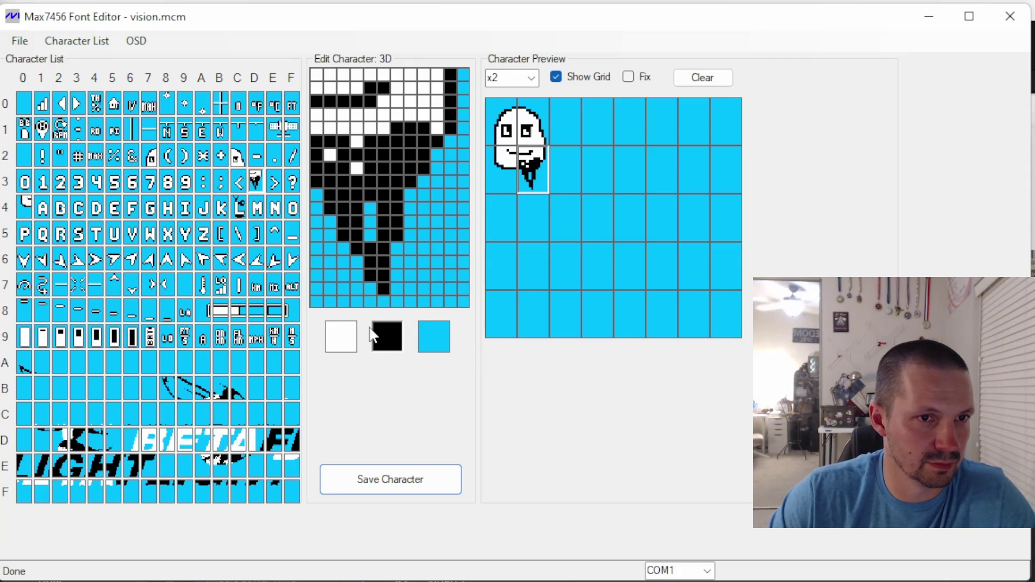
pyautogui.moveTo(324, 194); pyautogui.dragTo(323, 227)
pyautogui.click(390, 479)
pyautogui.click(25, 207)
pyautogui.moveTo(442, 162)
pyautogui.mouseDown()
pyautogui.moveTo(367, 171)
pyautogui.moveTo(407, 113)
pyautogui.moveTo(450, 162)
pyautogui.mouseUp()
pyautogui.click(390, 479)
# Paint shaggy black hair over the top and sides of the face in characters 27 and 2C, and save the characters.
pyautogui.click(148, 156)
pyautogui.moveTo(334, 243); pyautogui.dragTo(404, 154)
pyautogui.click(238, 157)
pyautogui.moveTo(356, 108)
pyautogui.mouseDown()
pyautogui.moveTo(451, 258)
pyautogui.moveTo(410, 108)
pyautogui.mouseUp()
pyautogui.click(317, 303)
pyautogui.click(391, 479)
pyautogui.click(148, 157)
pyautogui.click(256, 183)
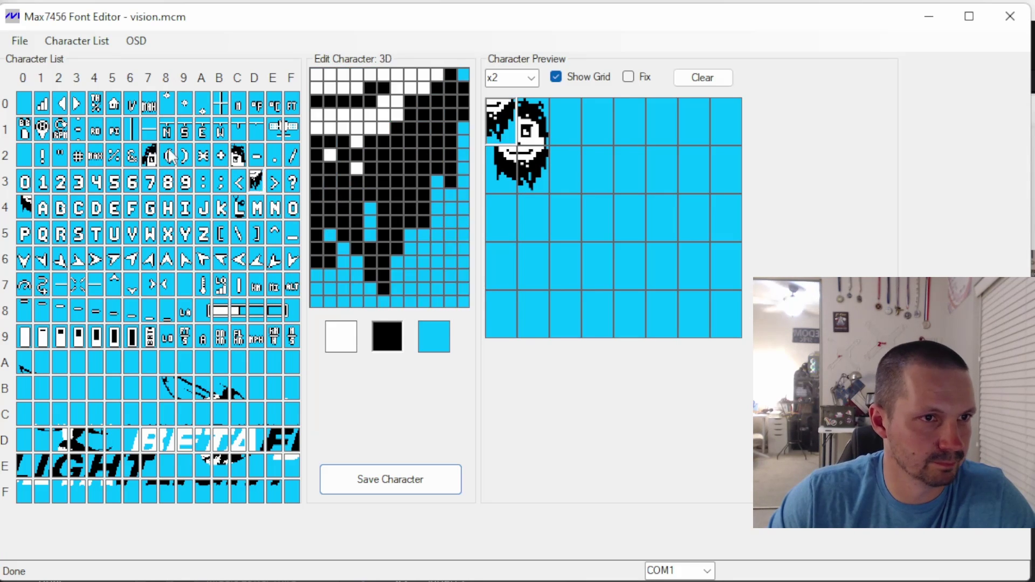
pyautogui.click(148, 156)
# Hide the grid in the character preview and save the vision.mcm font file.
pyautogui.click(556, 77)
pyautogui.click(556, 77)
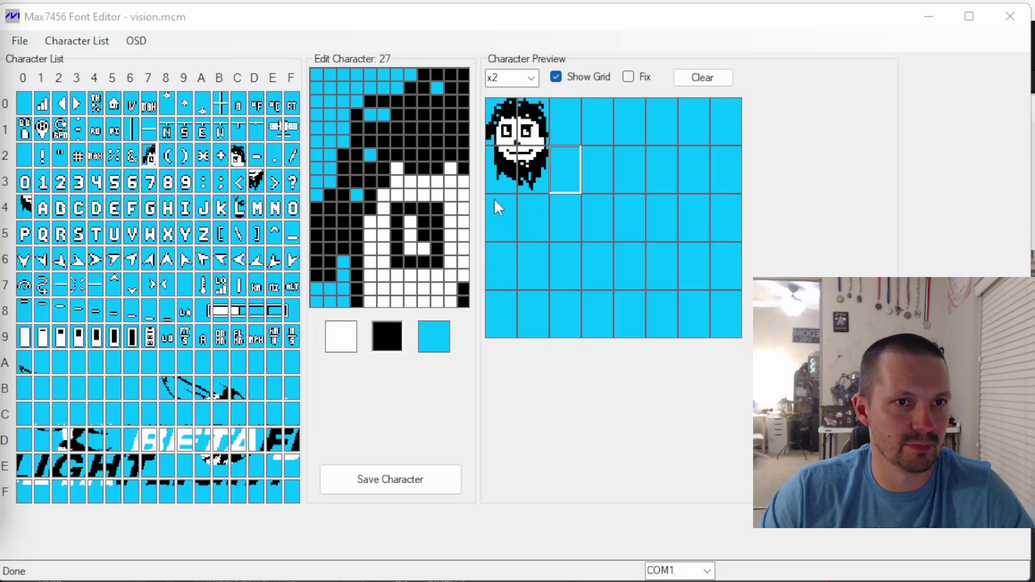
pyautogui.click(556, 77)
pyautogui.click(556, 77)
pyautogui.click(556, 77)
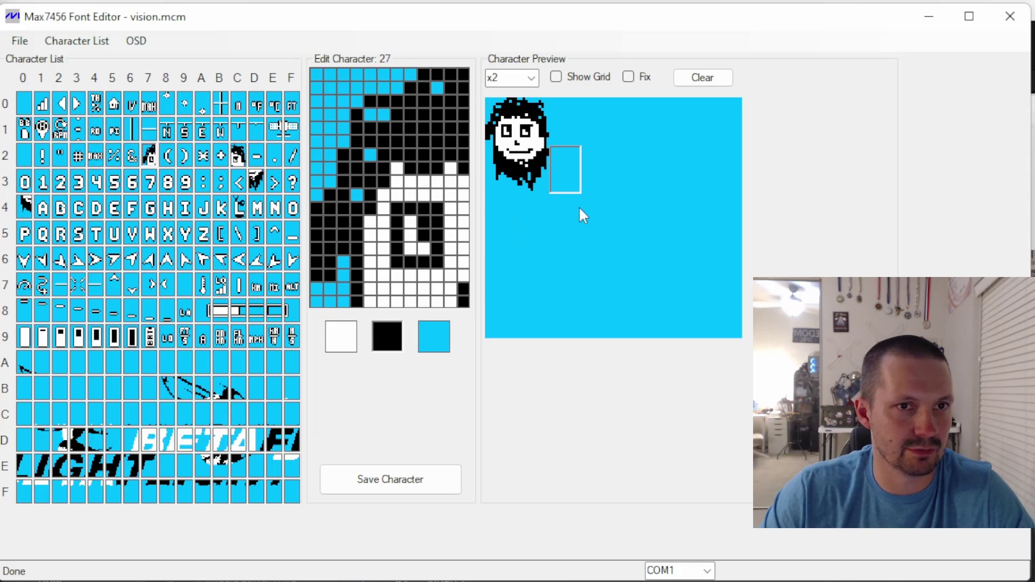
pyautogui.click(20, 42)
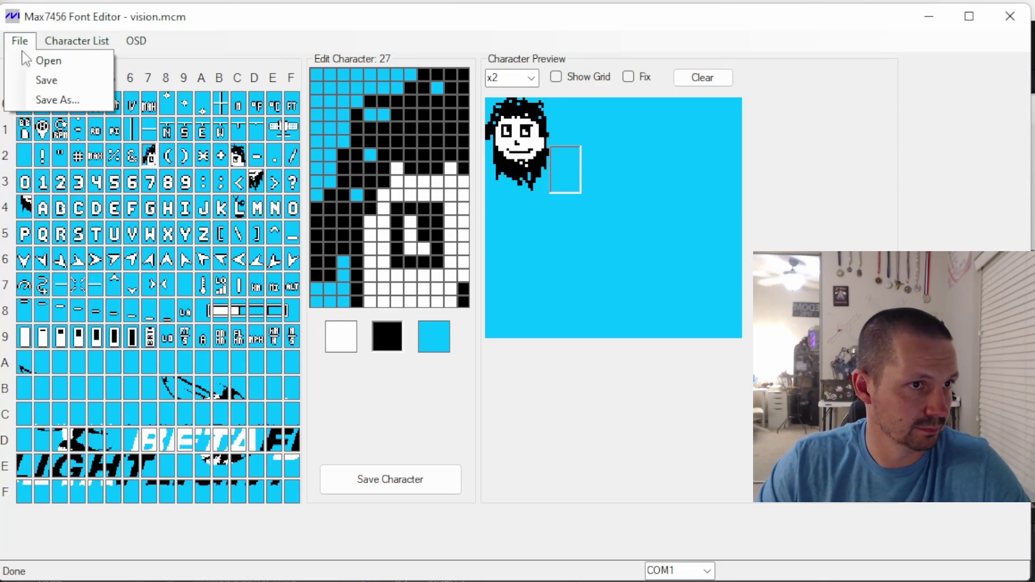
pyautogui.click(46, 79)
# Switch to Betaflight Configurator and load the edited font file from D:\videos\2022\fontEditor\files into the OSD Font Manager.
pyautogui.hotkey('alt', 'Tab')
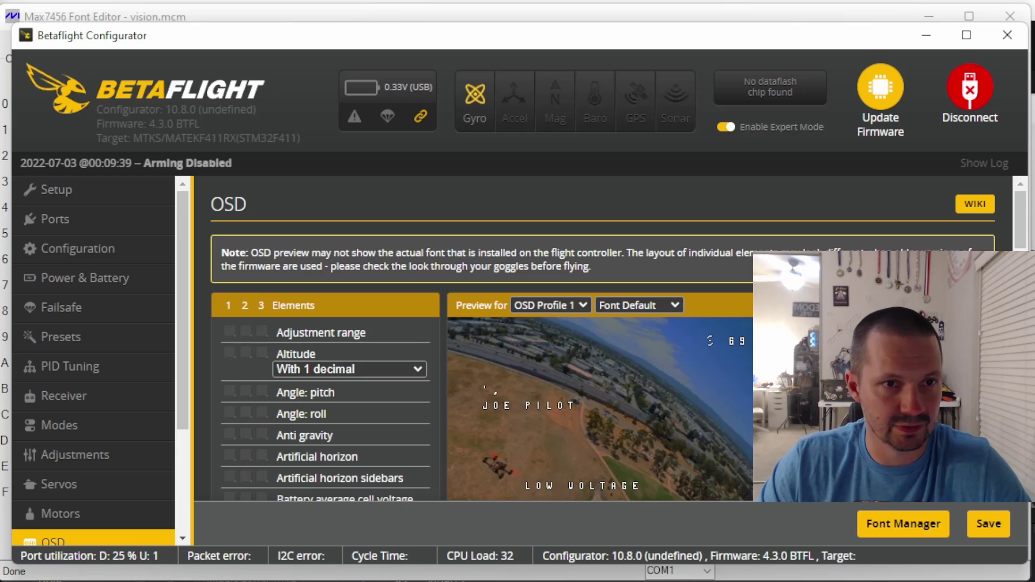
pyautogui.click(879, 533)
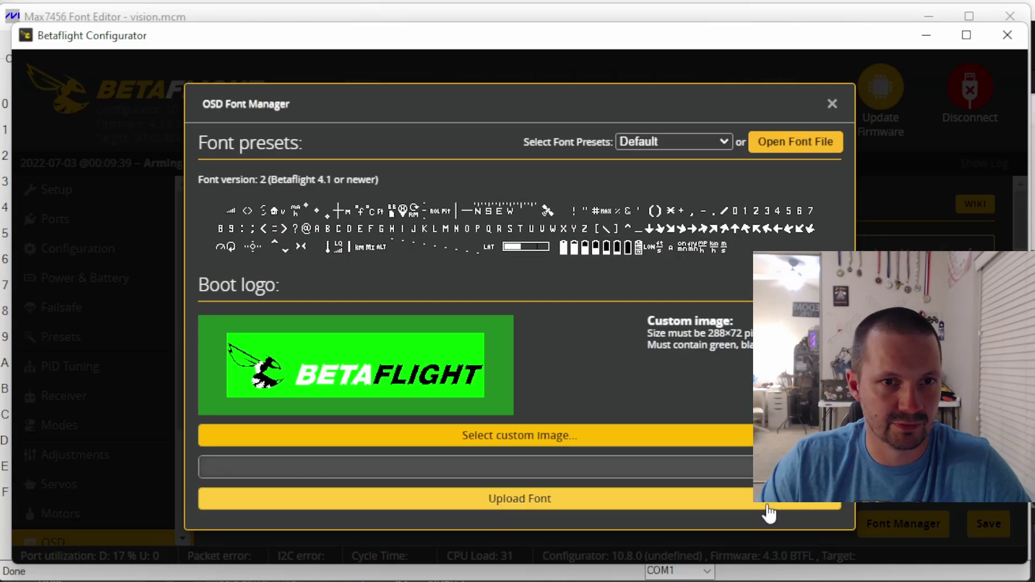
pyautogui.click(802, 153)
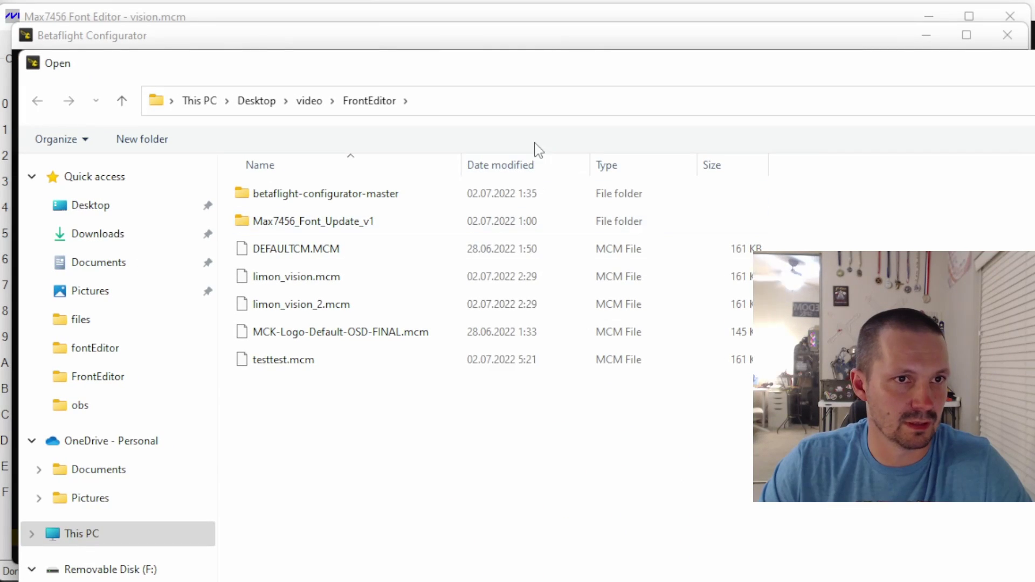
pyautogui.click(527, 102)
pyautogui.write('D:\\videos\\2022\\fontEditor\\files')
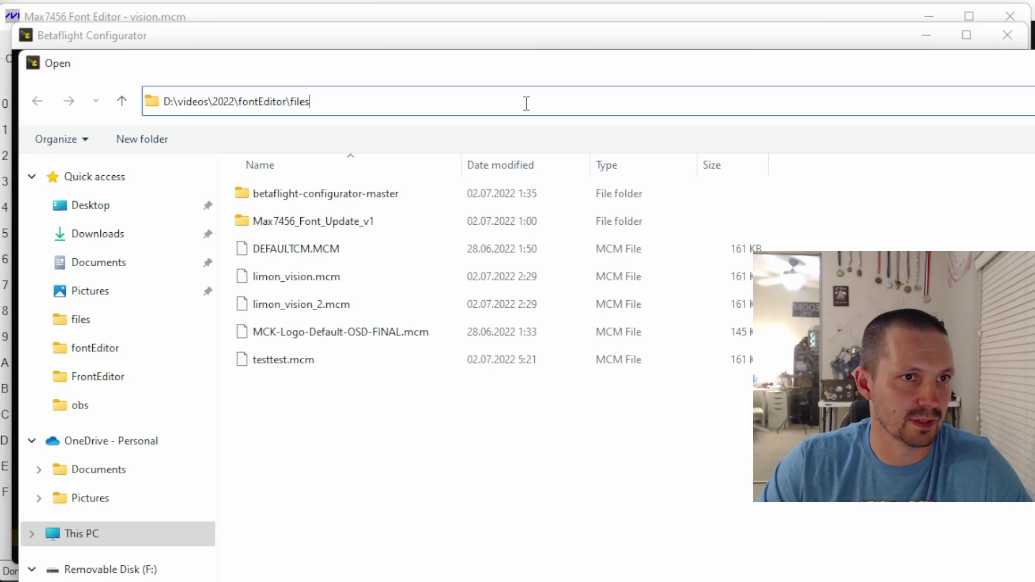
pyautogui.press('Return')
pyautogui.doubleClick(299, 280)
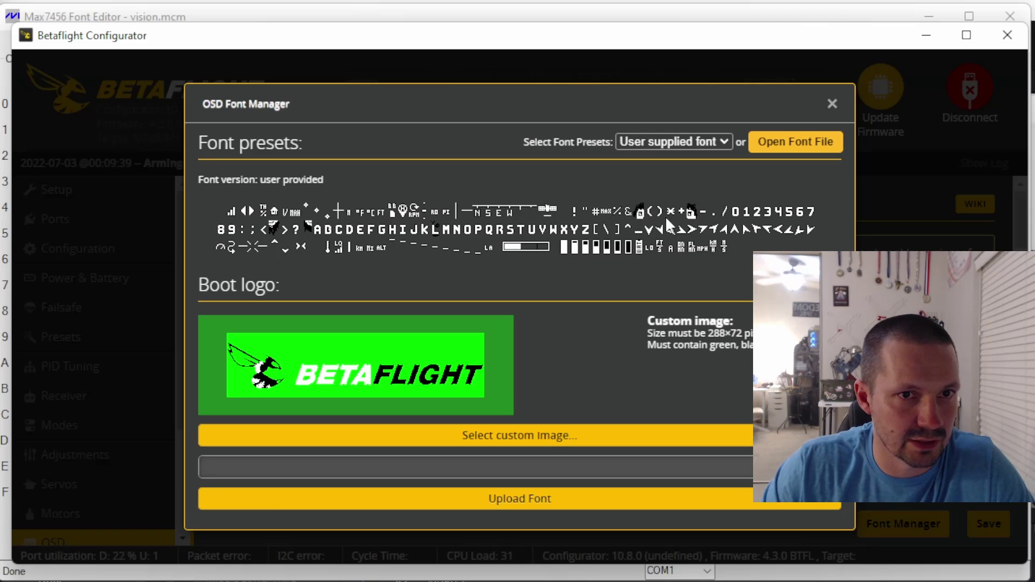
# Upload the loaded font to the flight controller and choose another font for the OSD preview.
pyautogui.click(530, 499)
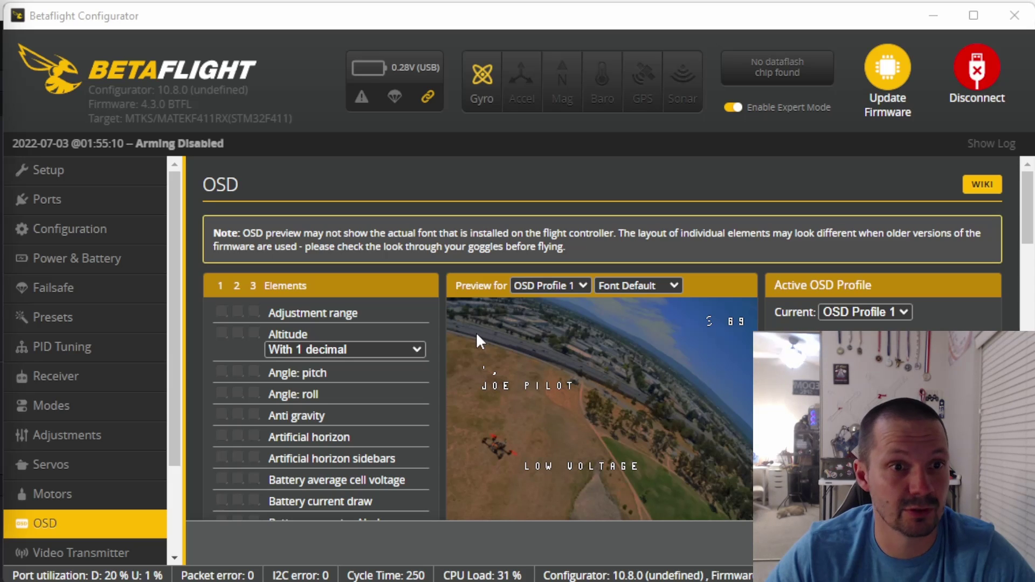
pyautogui.click(624, 288)
pyautogui.click(623, 413)
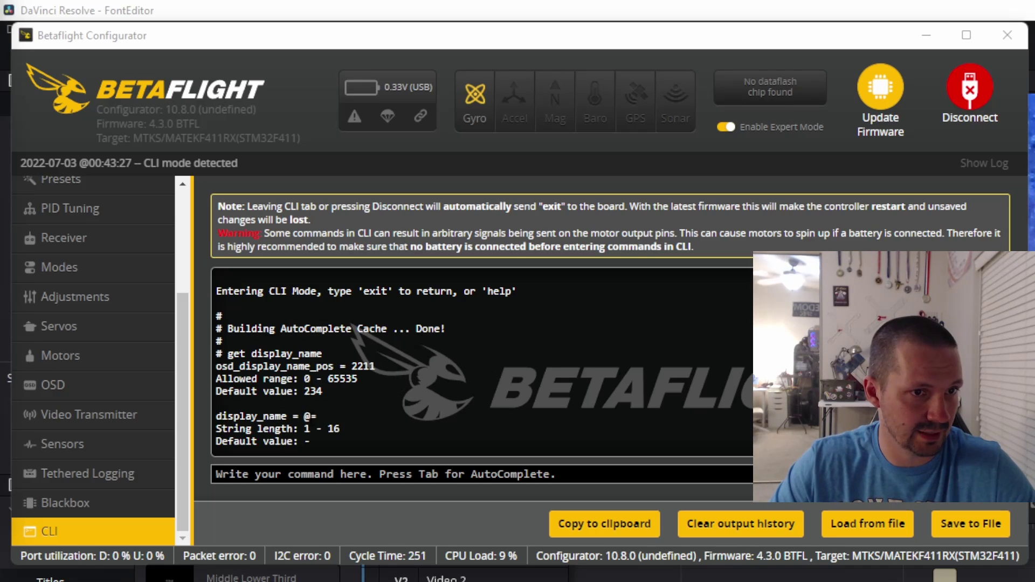
# Set display_name to "@= MR NICE" through the CLI and save the configuration.
pyautogui.moveTo(304, 416); pyautogui.dragTo(310, 416)
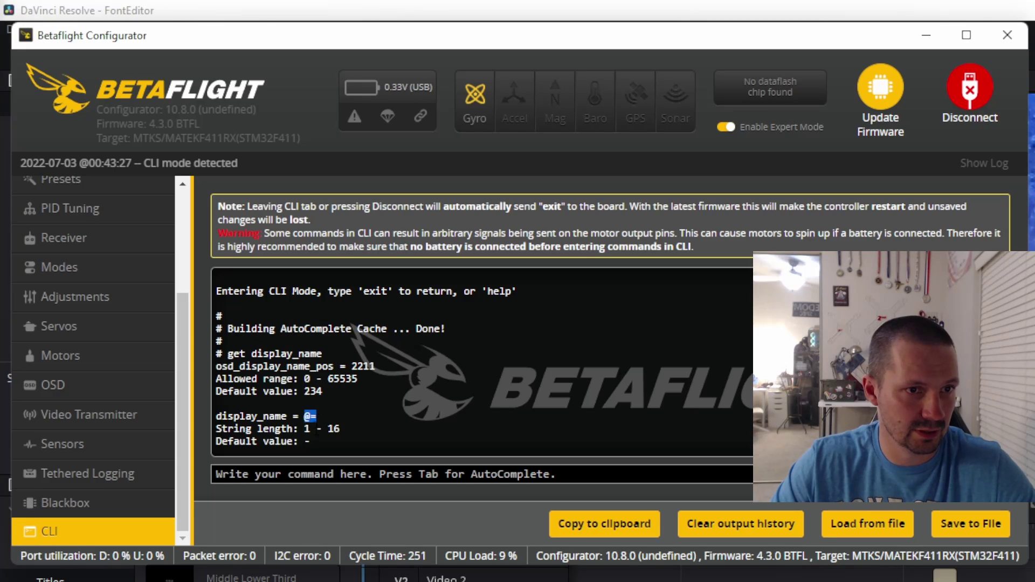
pyautogui.click(297, 464)
pyautogui.write('se')
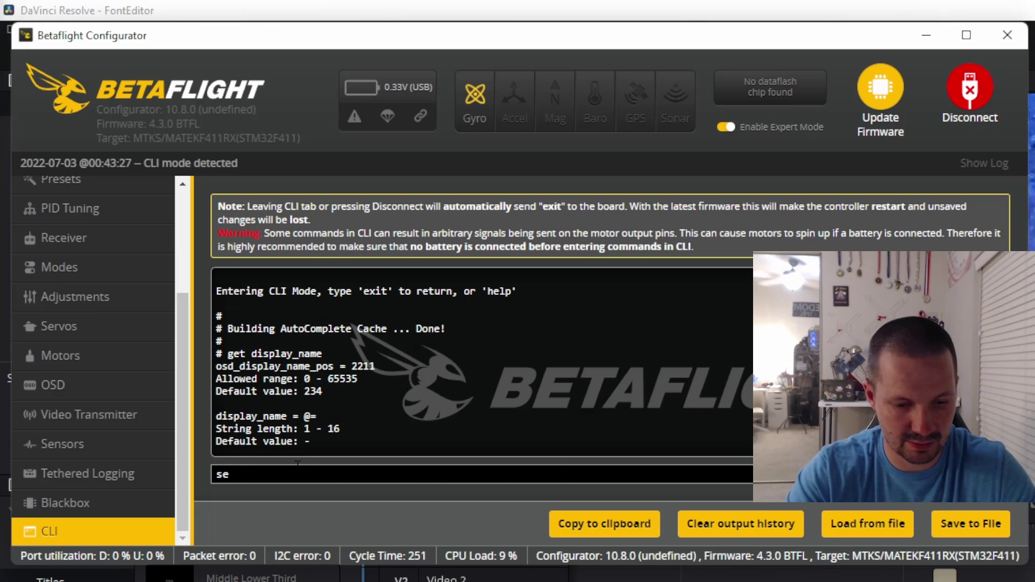
pyautogui.write('t display_name')
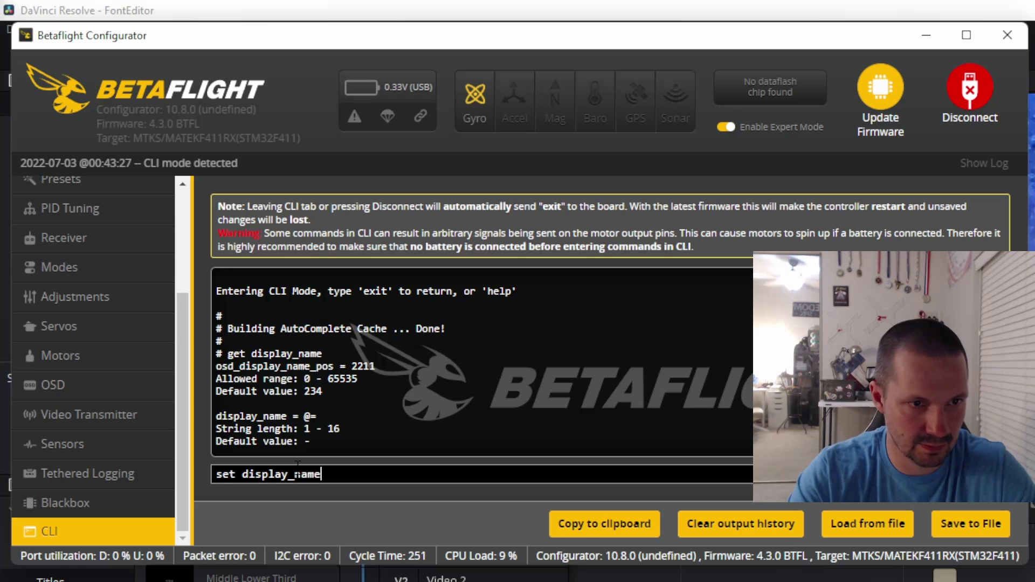
pyautogui.write(' = @= MR NI')
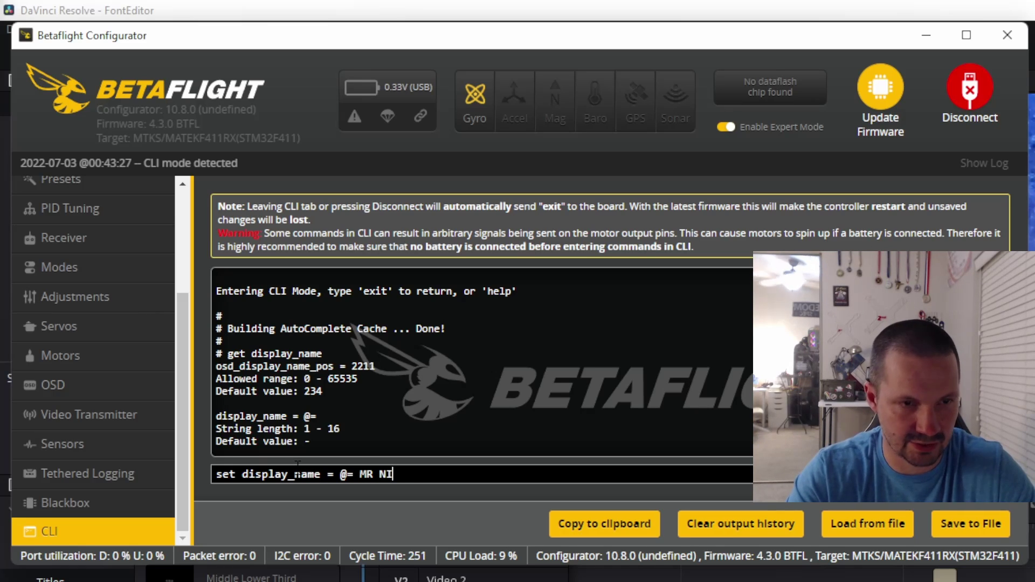
pyautogui.write('CE')
pyautogui.press('Return')
pyautogui.write('sa')
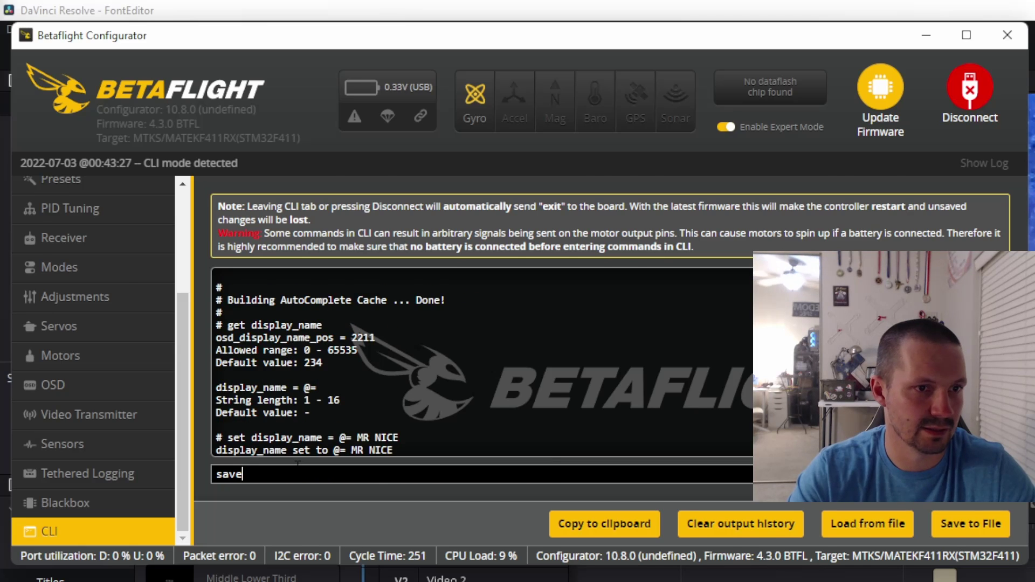
pyautogui.write('ve')
pyautogui.press('Return')
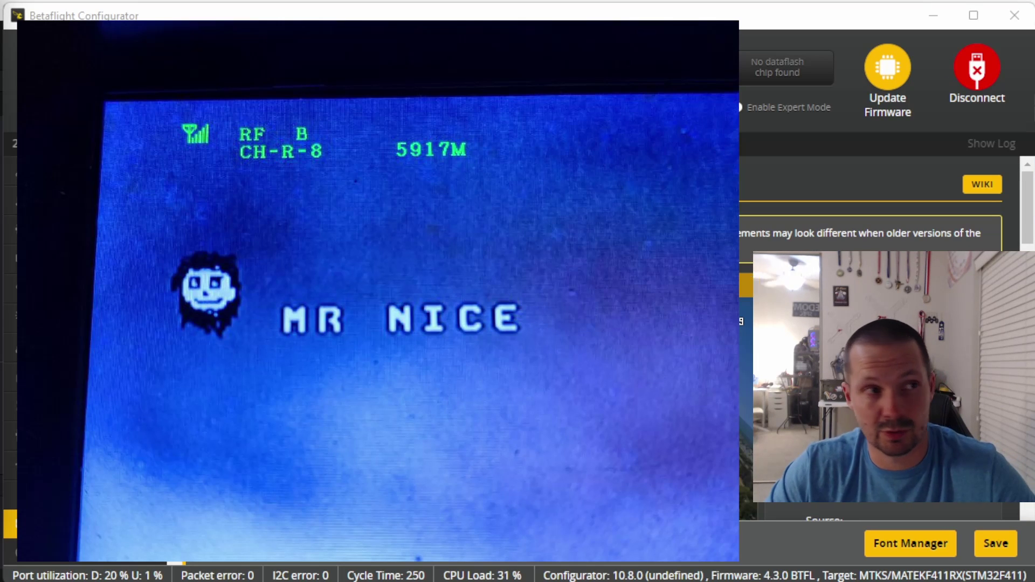